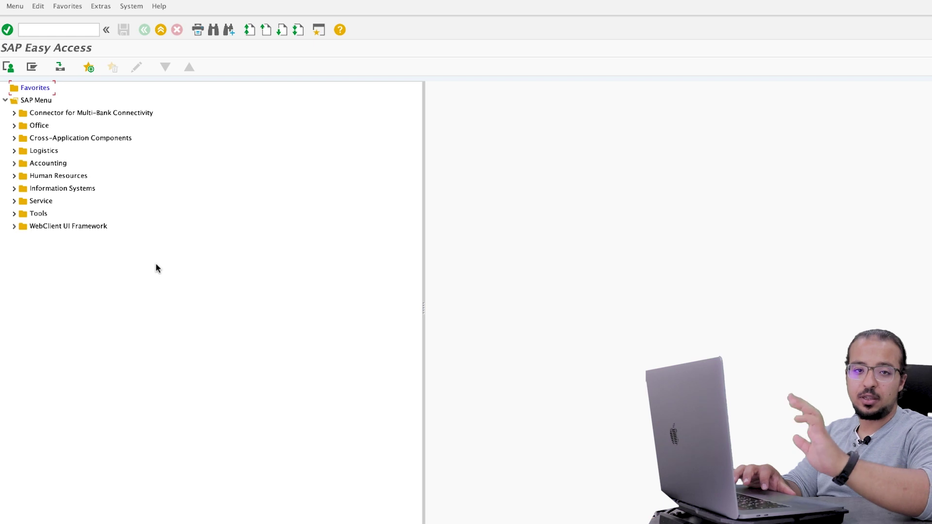
# Start creating a standard purchase order and enter BP1710 IC 1710 as the supplier
pyautogui.click(62, 30)
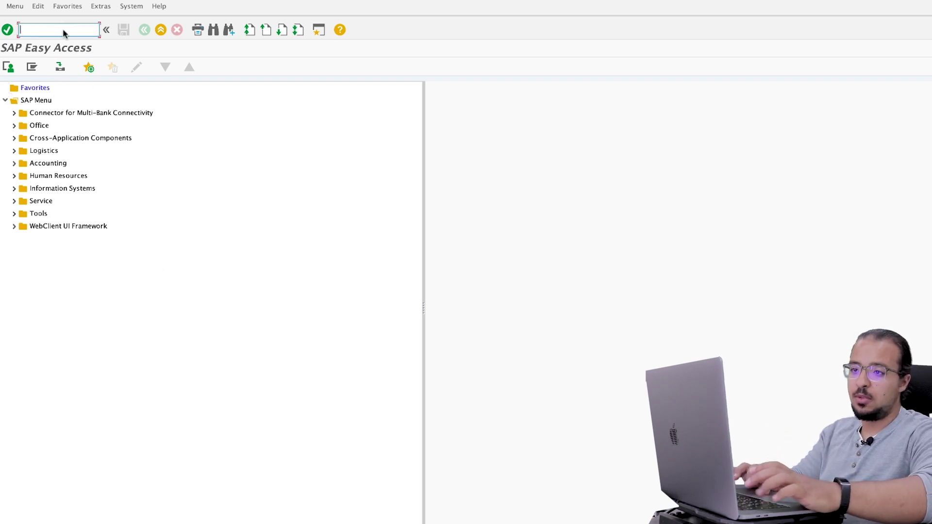
pyautogui.write('ME')
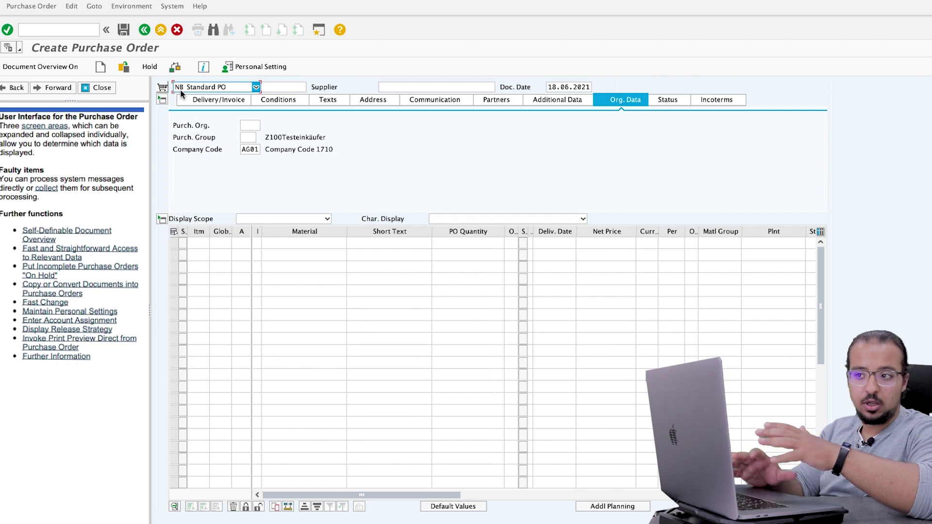
pyautogui.click(405, 85)
pyautogui.write('BP170')
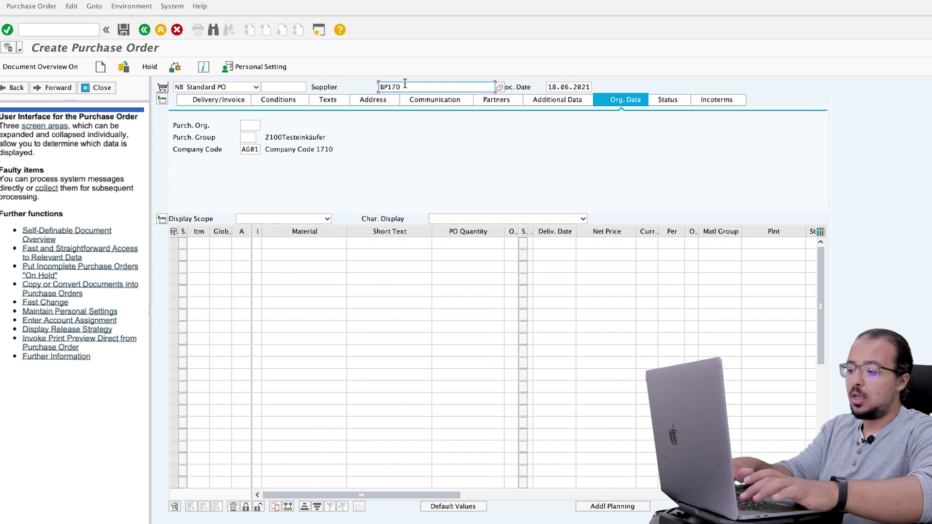
pyautogui.press('BackSpace')
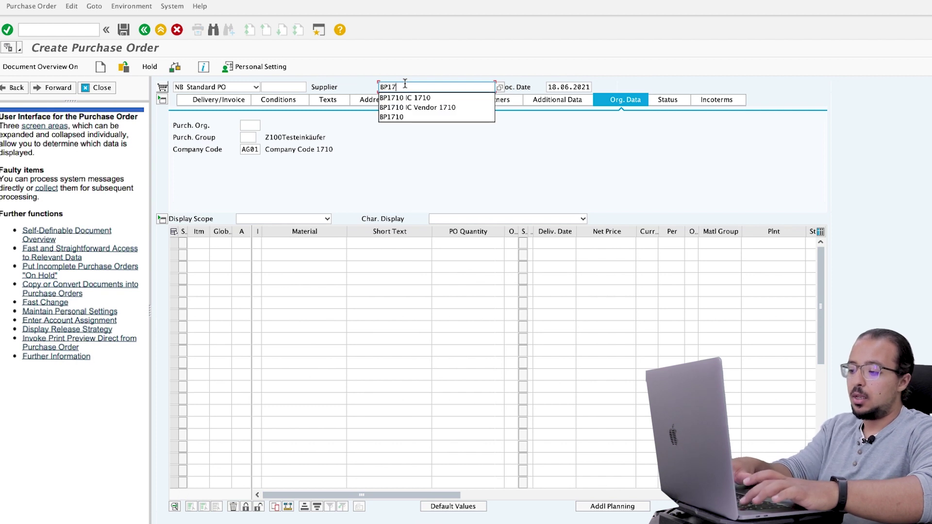
pyautogui.press('Down')
pyautogui.press('Return')
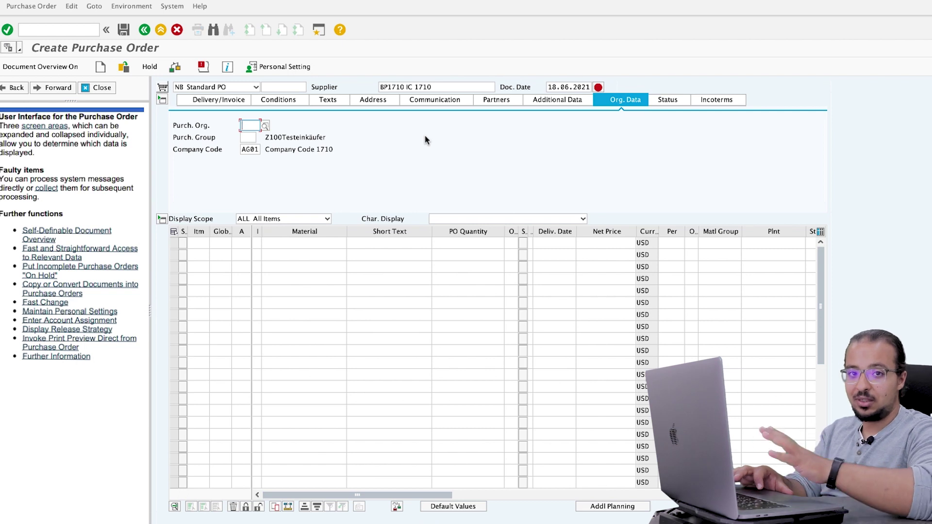
# Set the order's purchasing organization to AG00 and its purchasing group to 001
pyautogui.write('AG00')
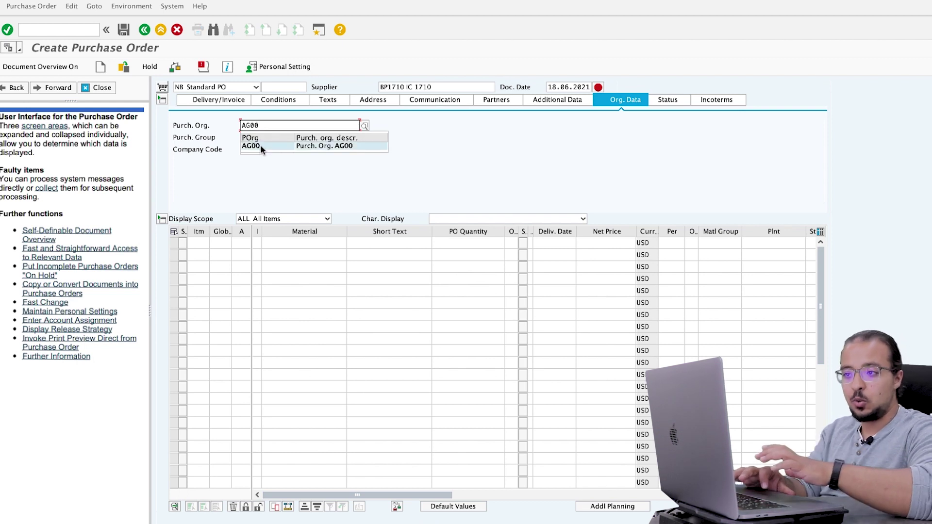
pyautogui.click(260, 146)
pyautogui.press('Return')
pyautogui.press('Tab')
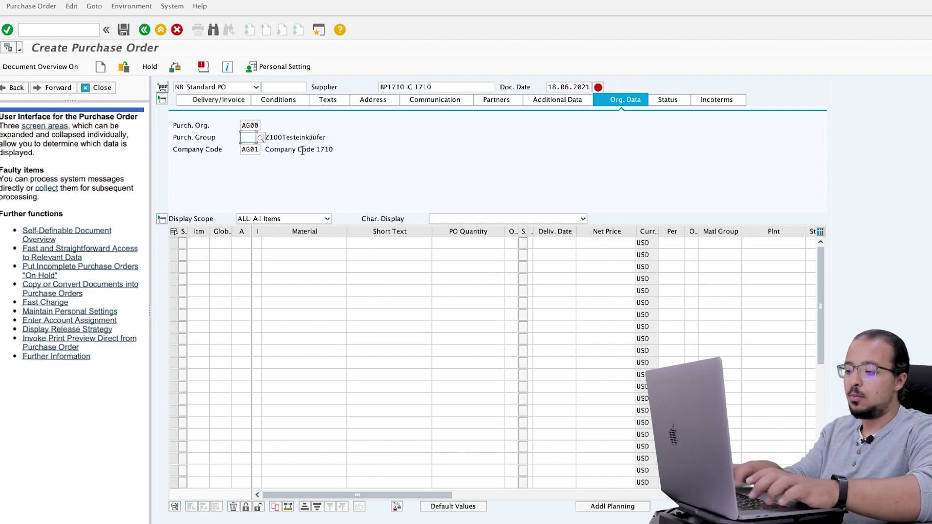
pyautogui.write('001')
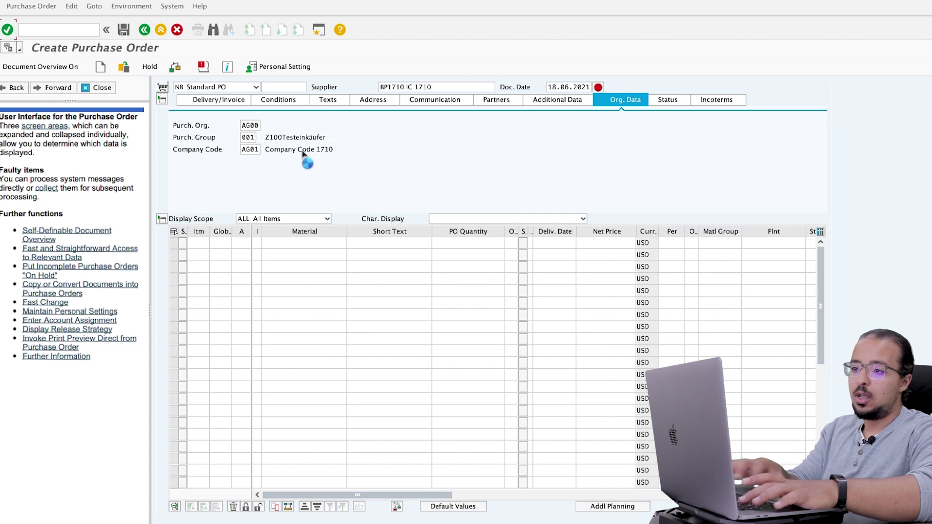
pyautogui.press('Return')
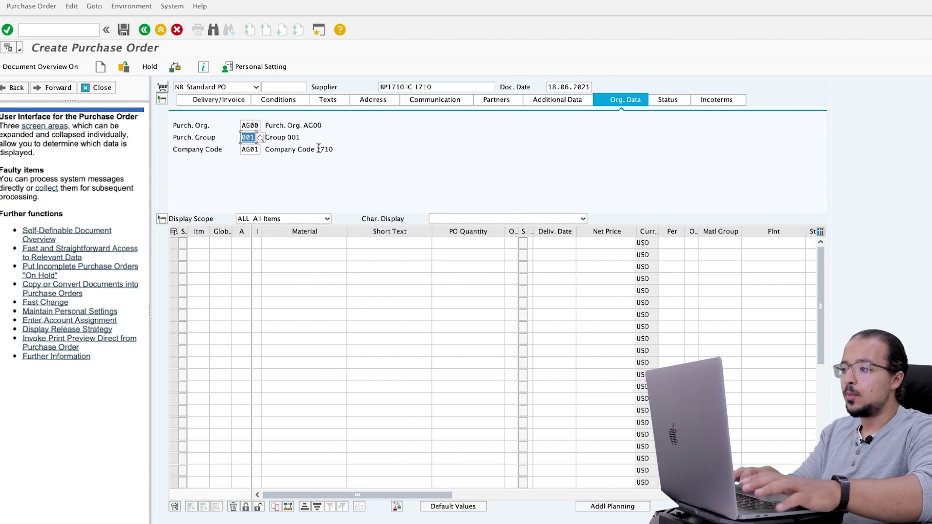
# Add material TG0011 as the first order item with a quantity of 100
pyautogui.click(302, 243)
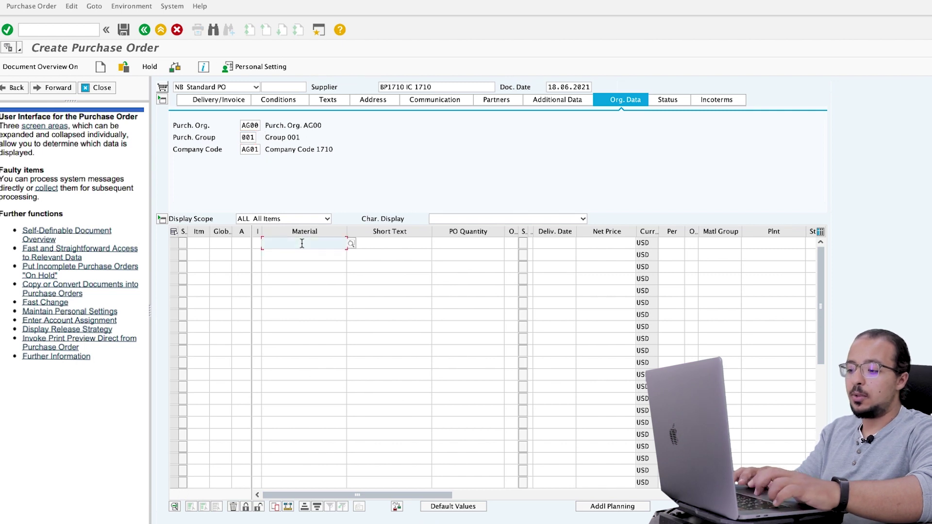
pyautogui.write('TG001')
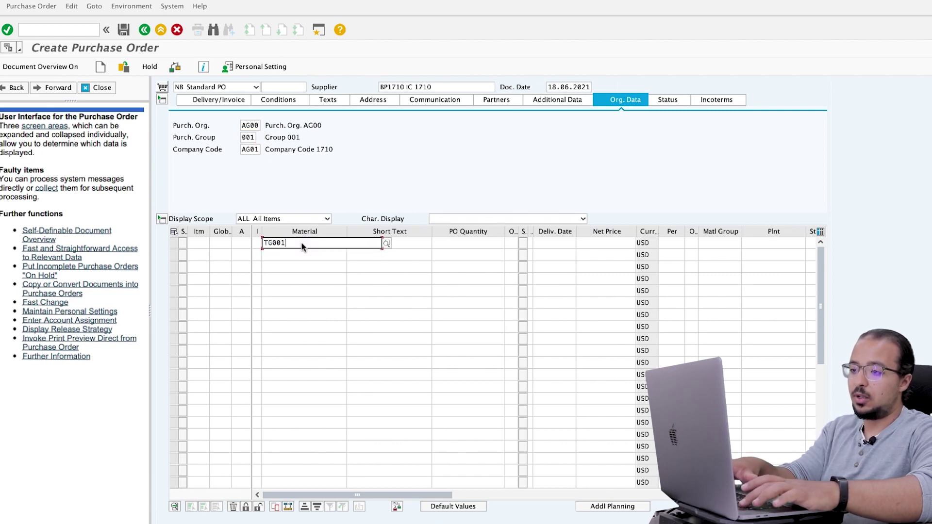
pyautogui.write('1')
pyautogui.press('Return')
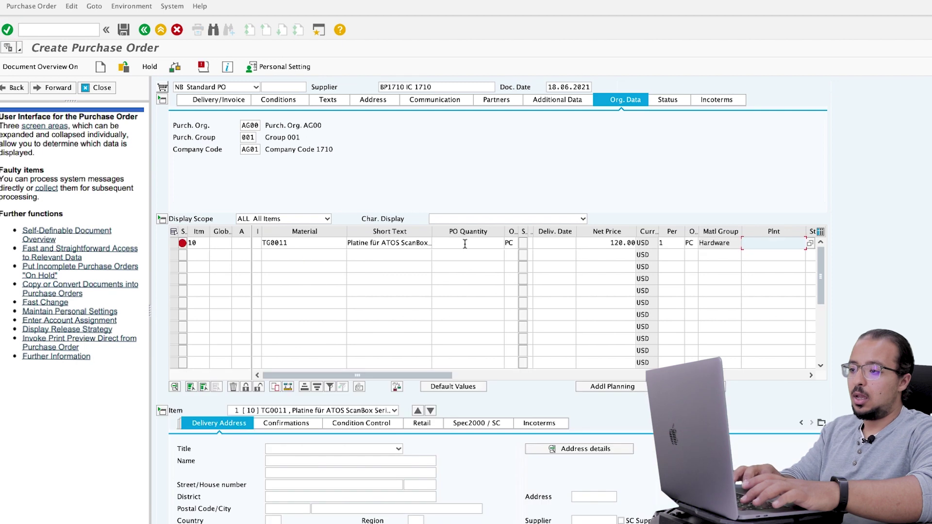
pyautogui.click(464, 244)
pyautogui.write('100')
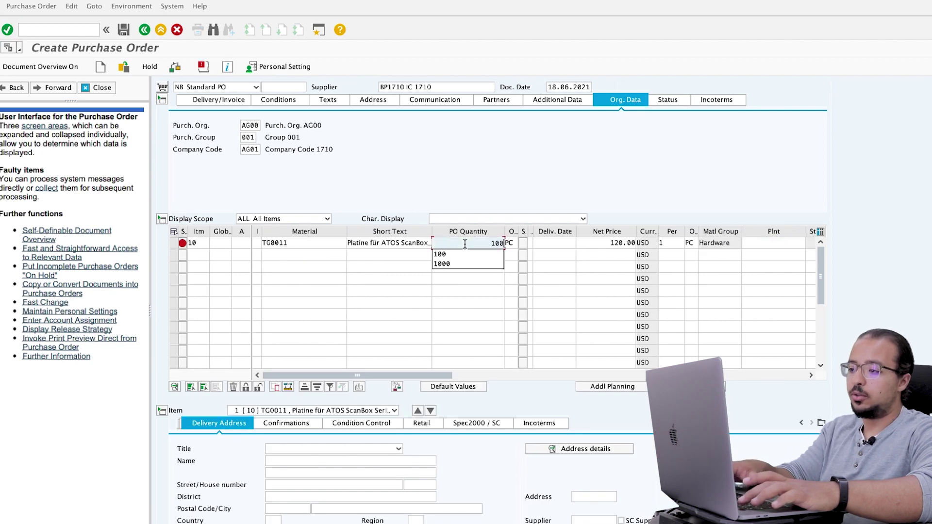
pyautogui.press('Return')
# Check the item's net price and currency and set its plant to AG01
pyautogui.click(607, 243)
pyautogui.moveTo(608, 243); pyautogui.dragTo(633, 242)
pyautogui.press('Tab')
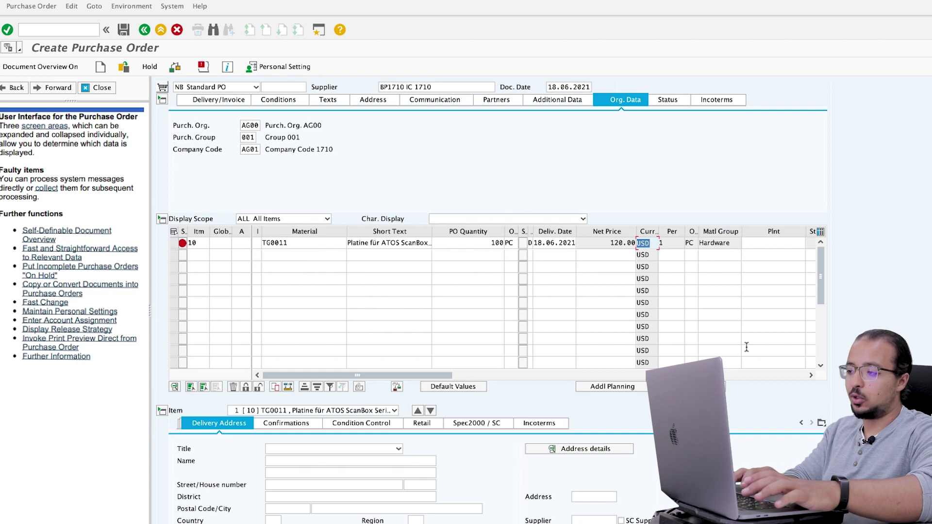
pyautogui.click(774, 245)
pyautogui.write('AG01')
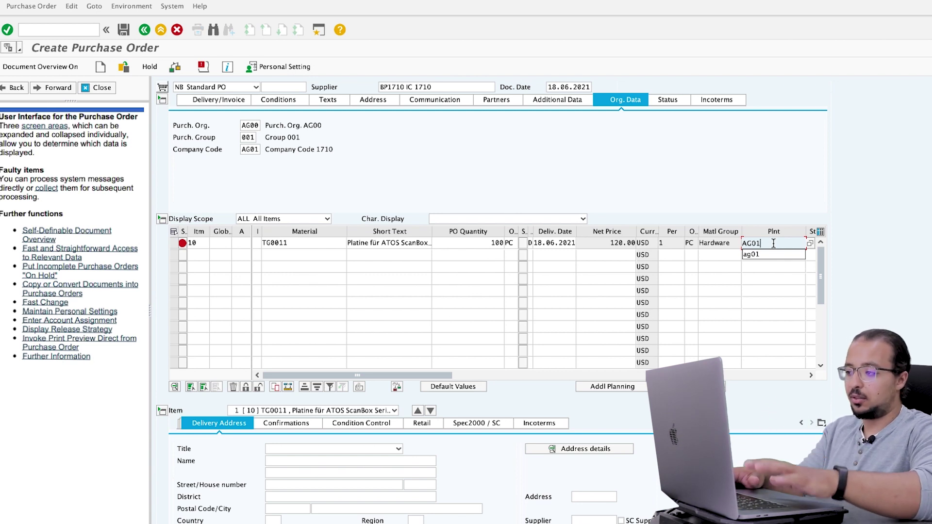
pyautogui.press('Return')
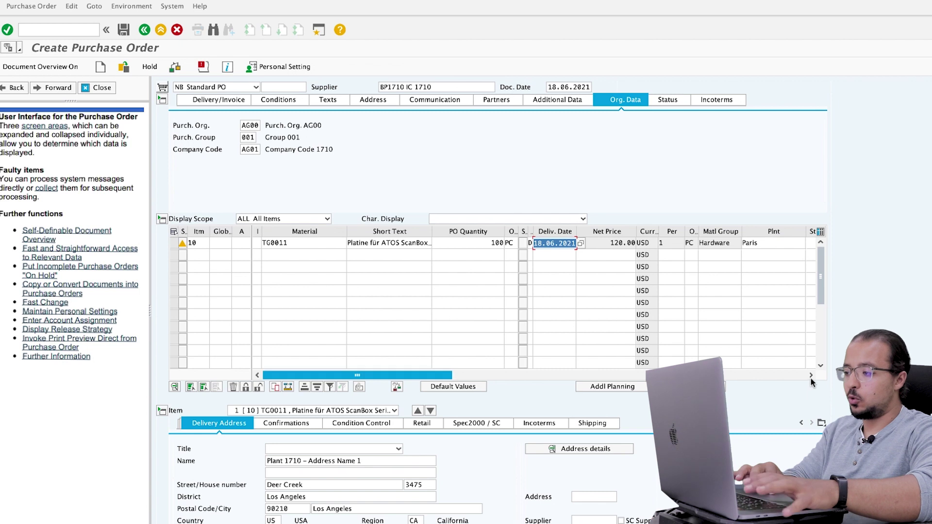
# Set the item's storage location to 171B
pyautogui.click(810, 376)
pyautogui.click(810, 375)
pyautogui.click(810, 376)
pyautogui.click(635, 242)
pyautogui.write('171b')
pyautogui.press('Return')
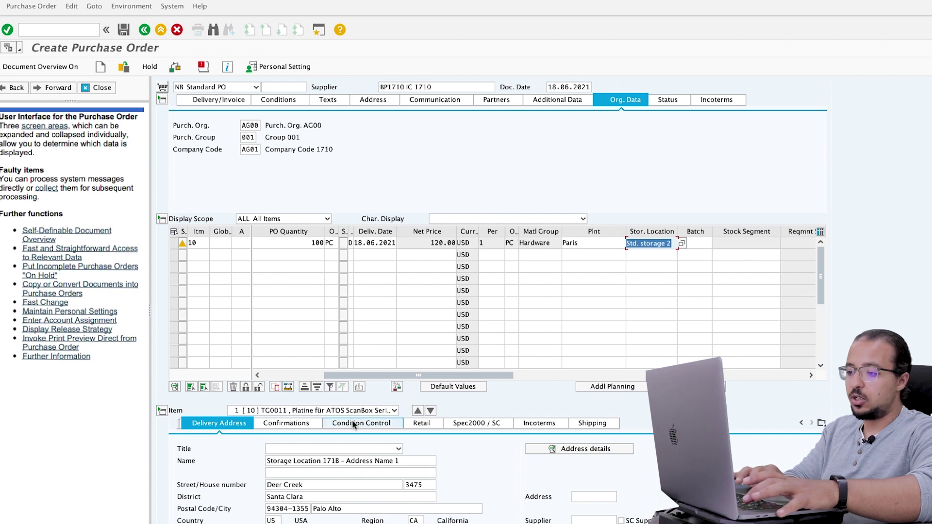
# Examine the item's pricing conditions, including gross price and net value, and the order's supplier
pyautogui.click(821, 425)
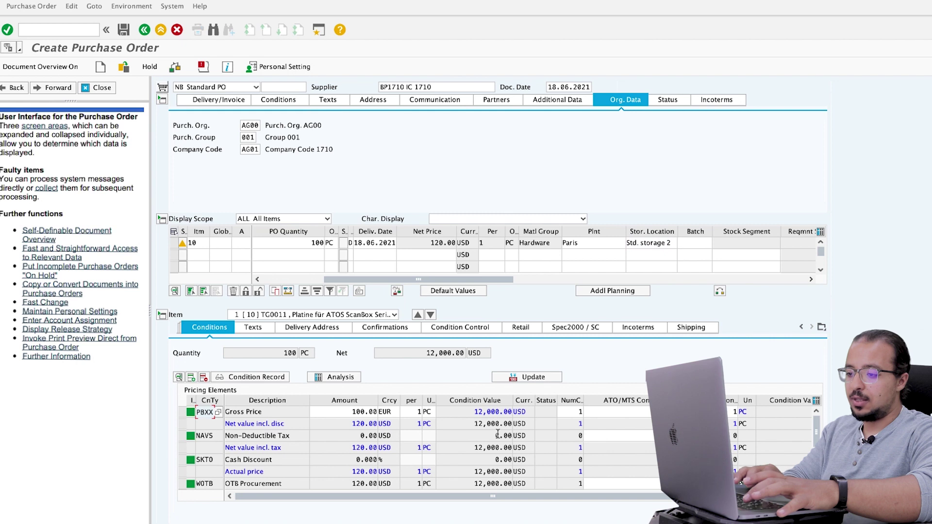
pyautogui.doubleClick(355, 412)
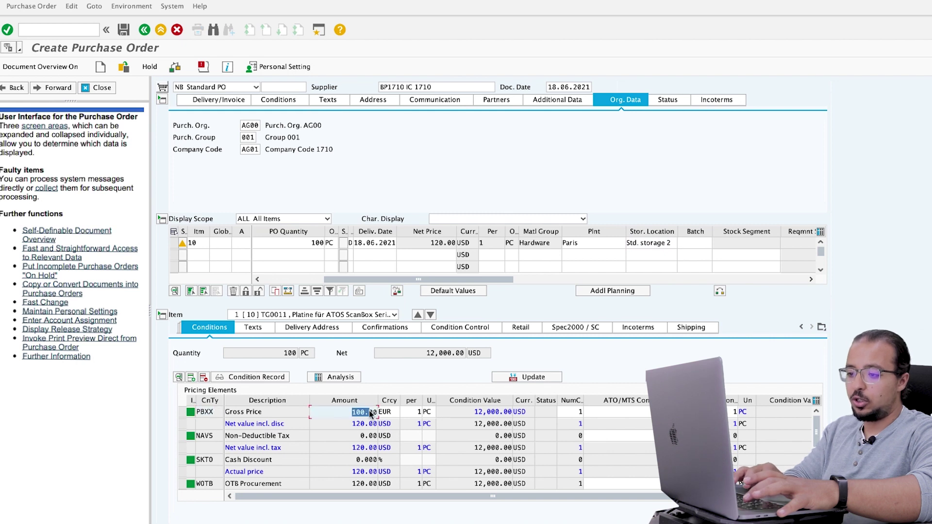
pyautogui.doubleClick(344, 423)
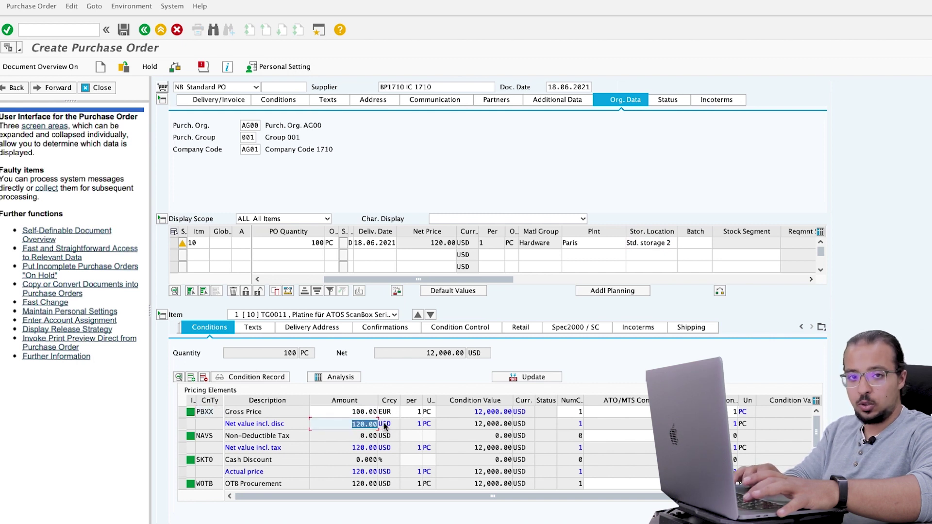
pyautogui.scroll(-2, 381, 423)
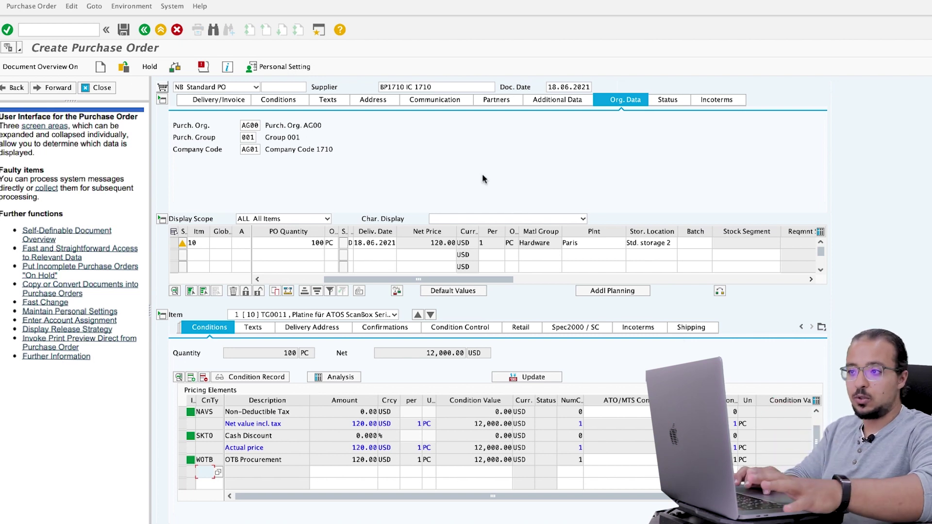
pyautogui.moveTo(432, 86); pyautogui.dragTo(372, 86)
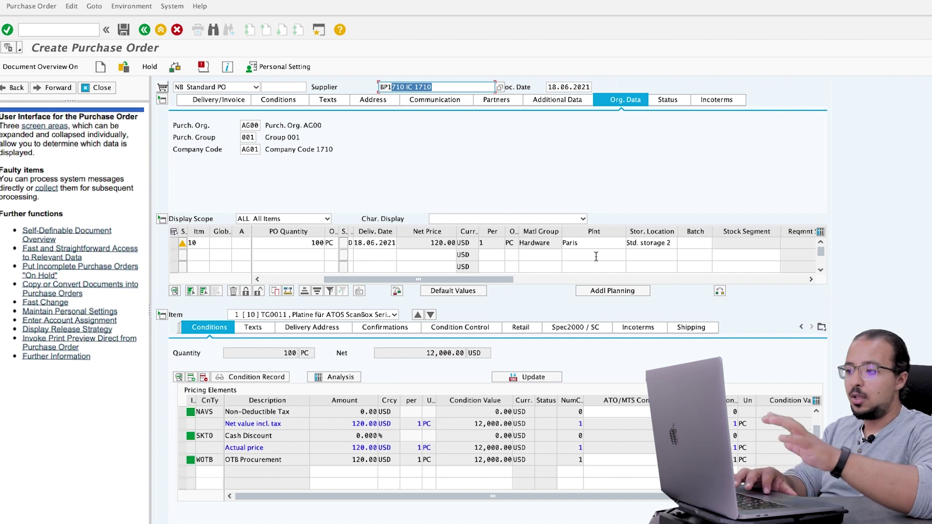
# Examine the item's shipping data: delivery type, shipping point, sales organization, distribution channel, division and customer
pyautogui.click(691, 327)
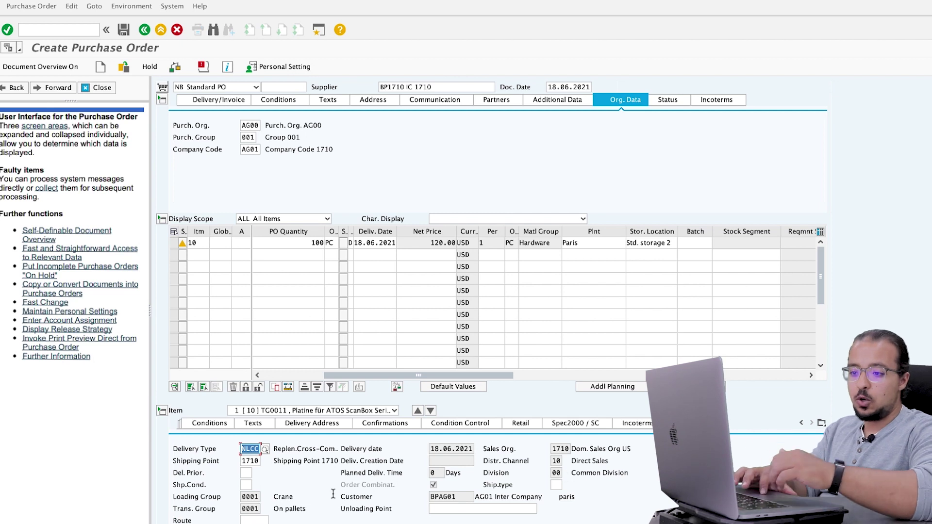
pyautogui.click(244, 460)
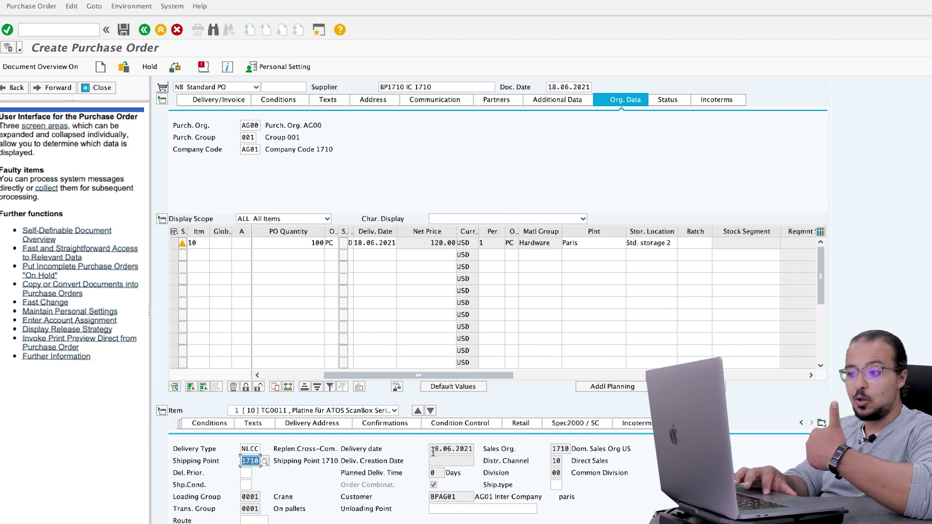
pyautogui.doubleClick(558, 449)
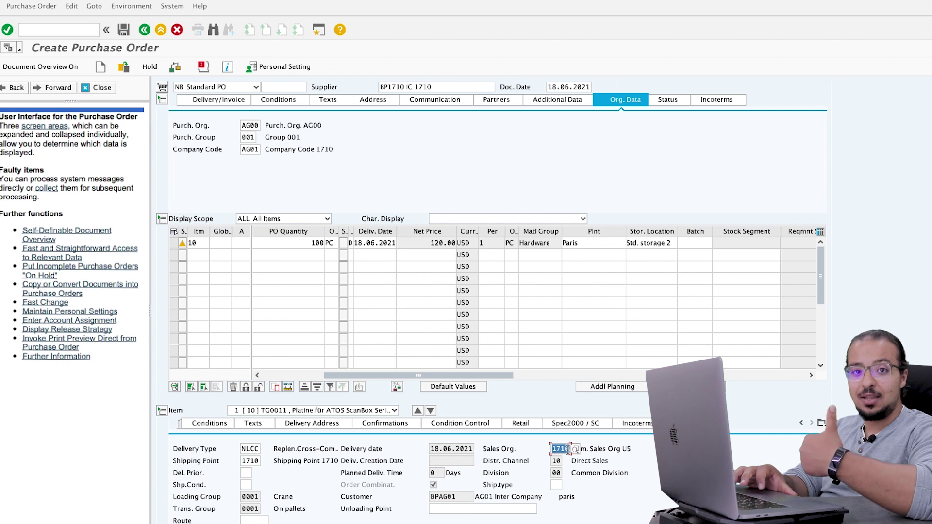
pyautogui.click(555, 461)
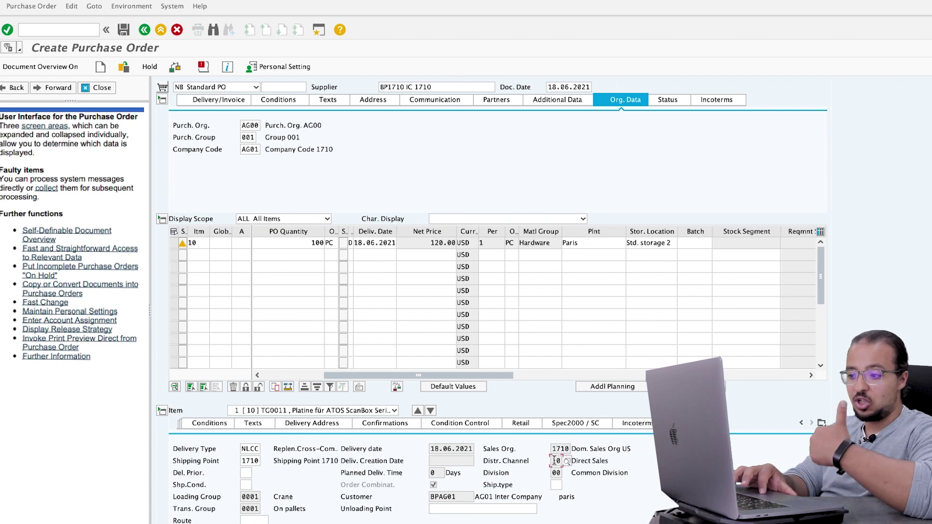
pyautogui.click(555, 474)
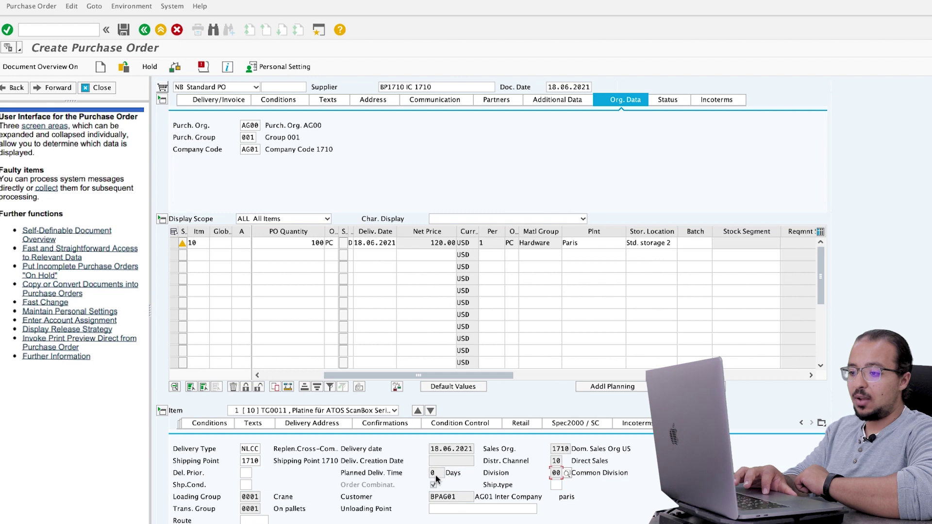
pyautogui.doubleClick(432, 497)
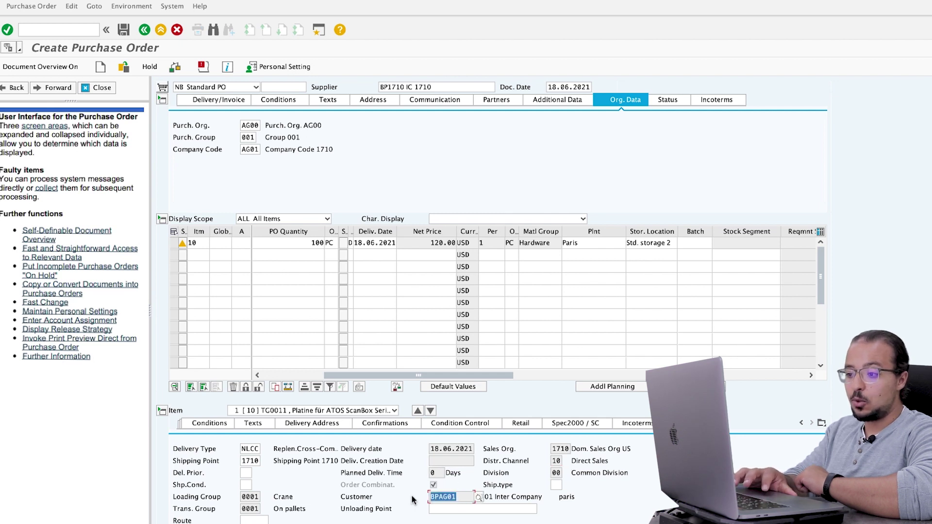
pyautogui.click(463, 498)
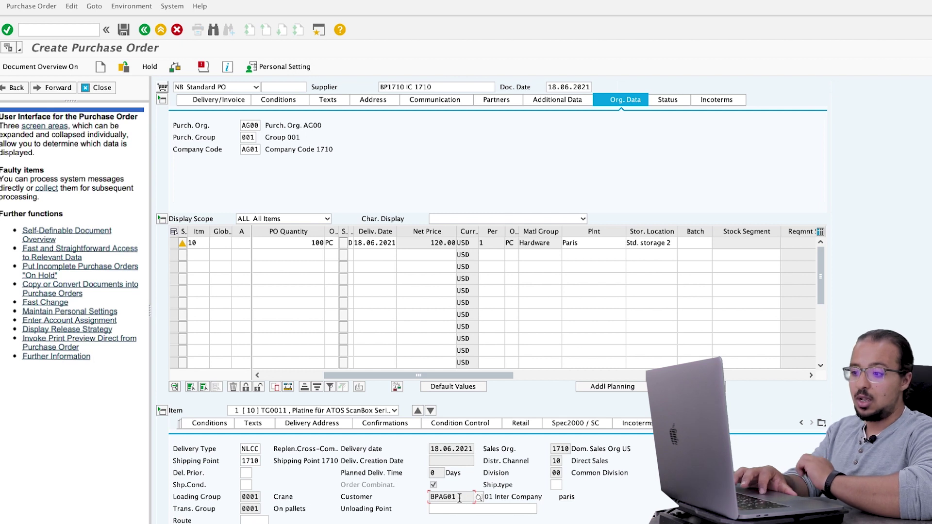
pyautogui.moveTo(466, 497); pyautogui.dragTo(429, 500)
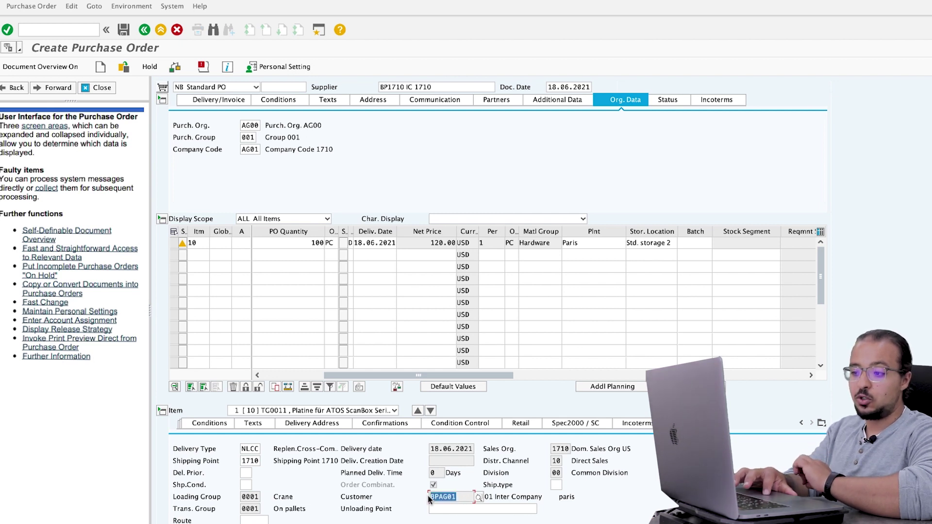
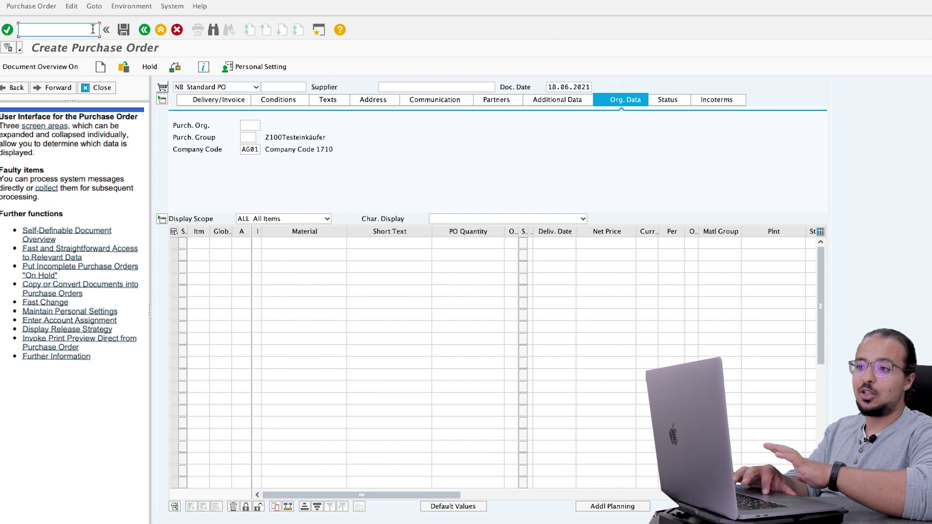
# Leave the purchase order and open VL10D - Purchase Order Items among the collective processing transactions for creating outbound deliveries
pyautogui.click(161, 30)
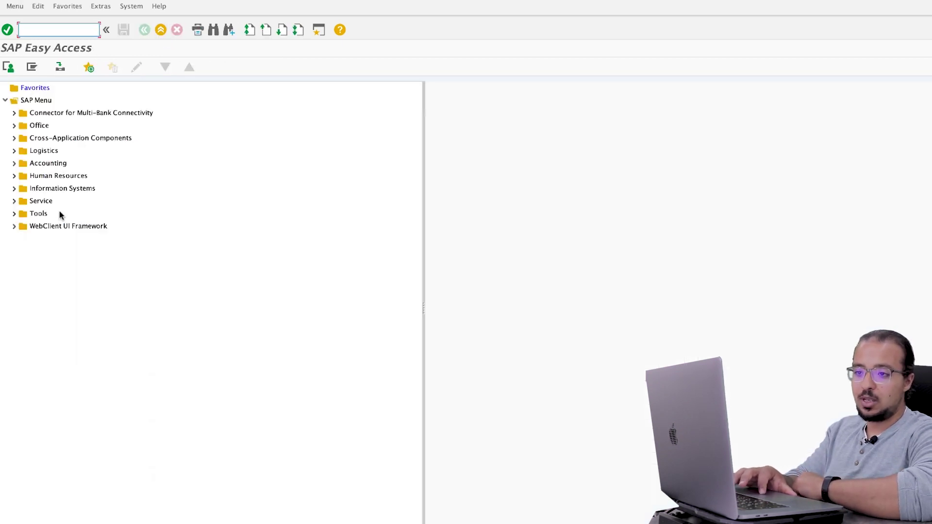
pyautogui.click(14, 151)
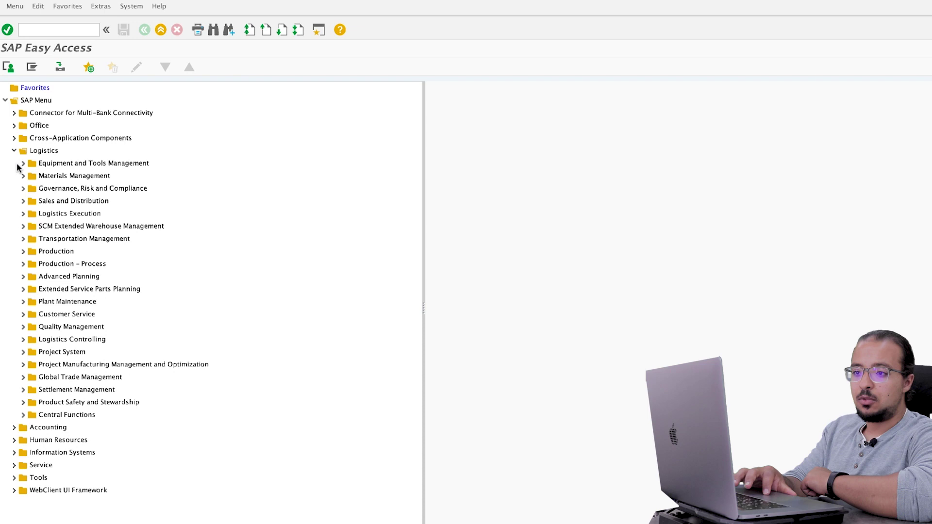
pyautogui.click(23, 214)
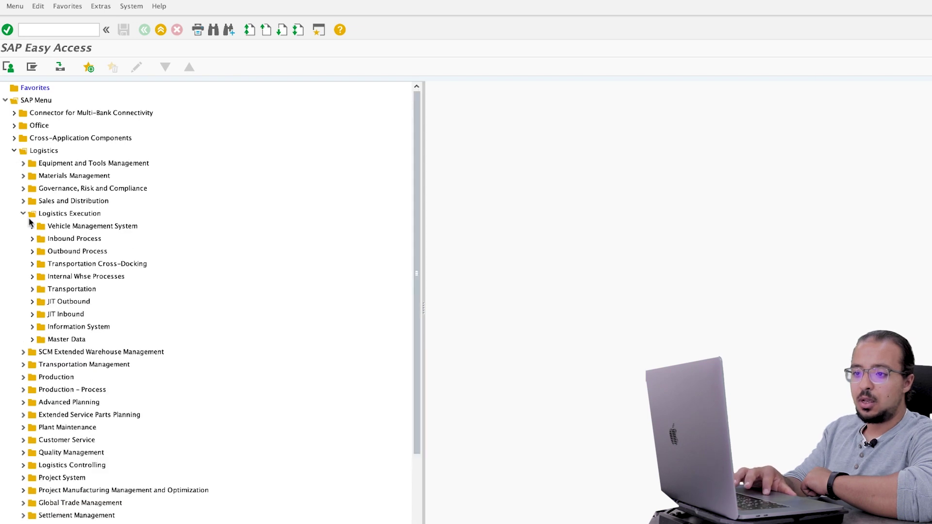
pyautogui.click(32, 252)
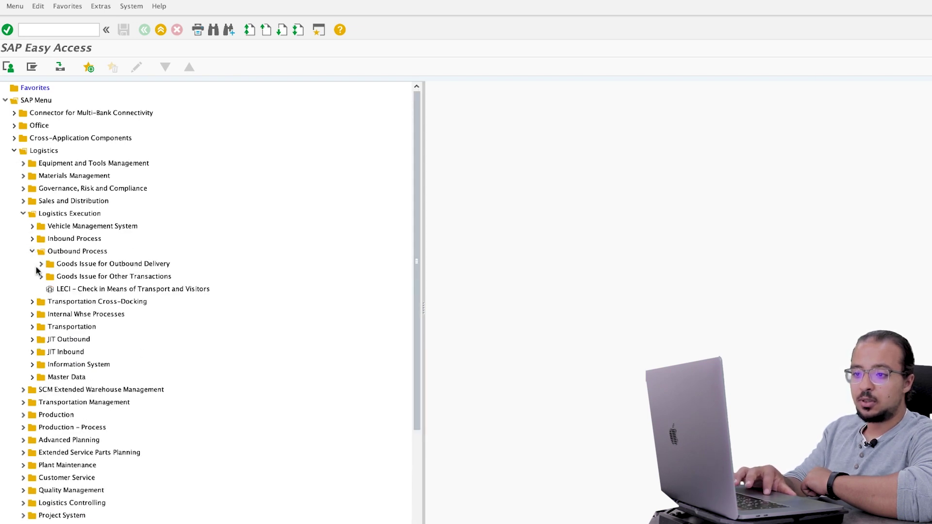
pyautogui.click(41, 265)
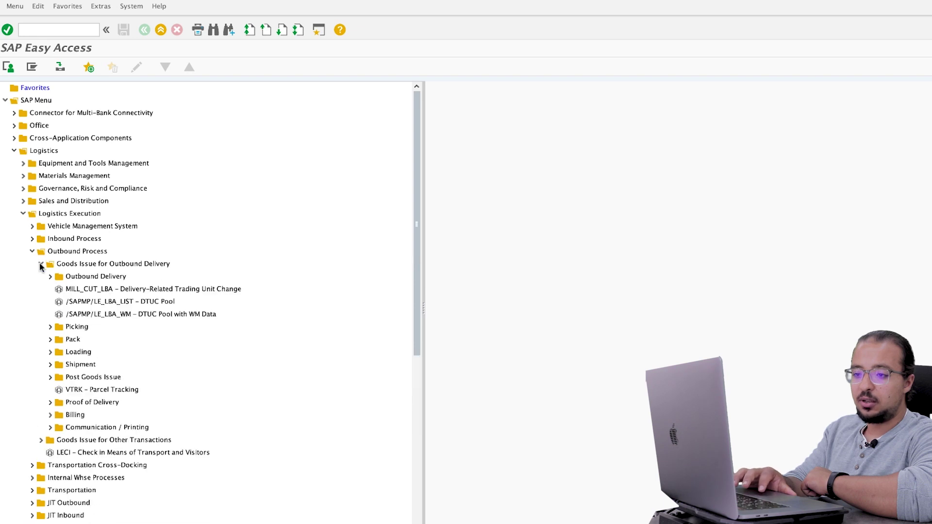
pyautogui.click(50, 277)
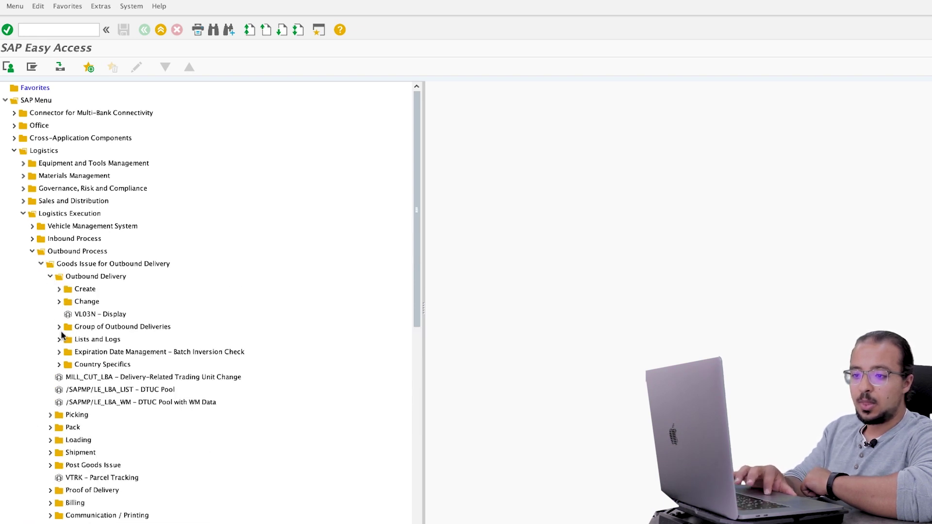
pyautogui.click(58, 289)
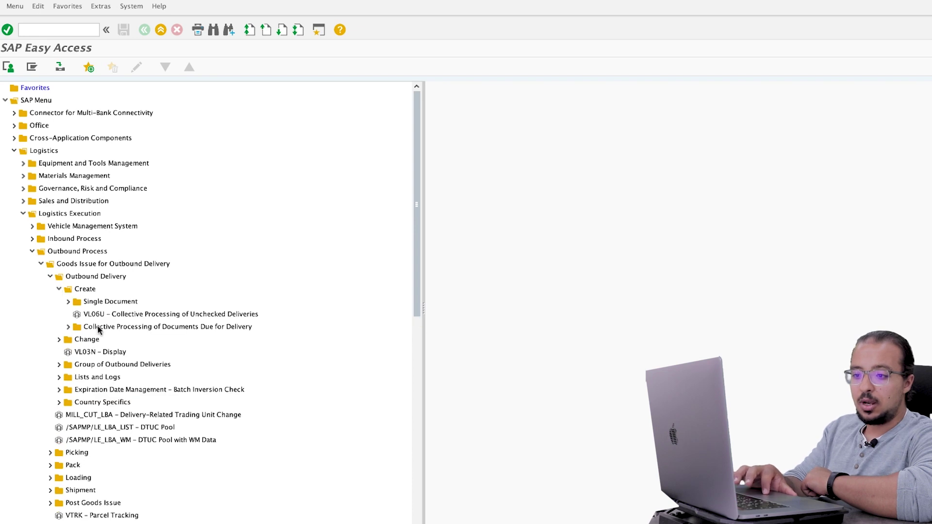
pyautogui.click(69, 327)
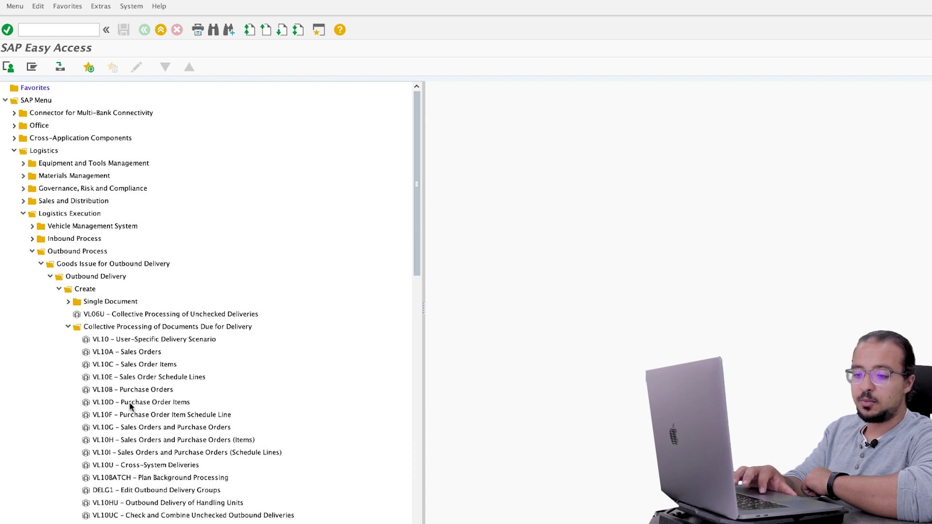
pyautogui.click(104, 404)
pyautogui.click(103, 415)
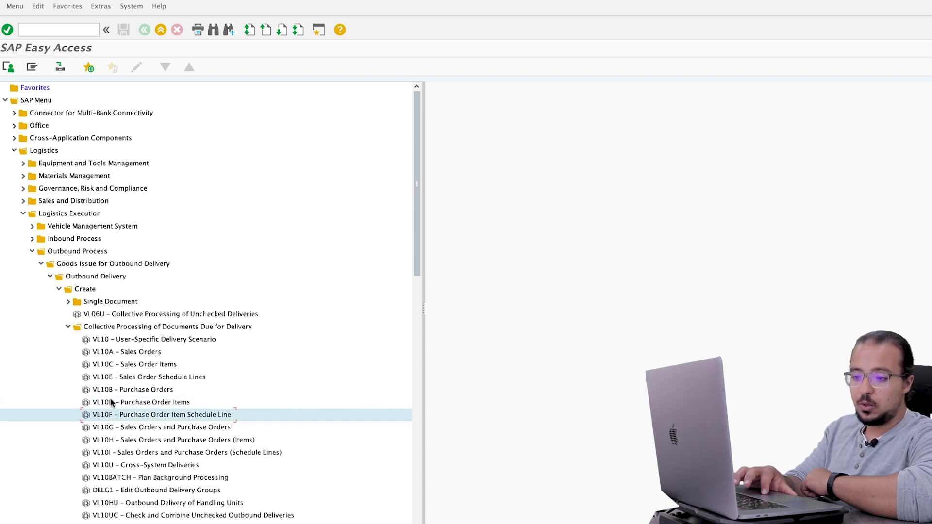
pyautogui.click(114, 403)
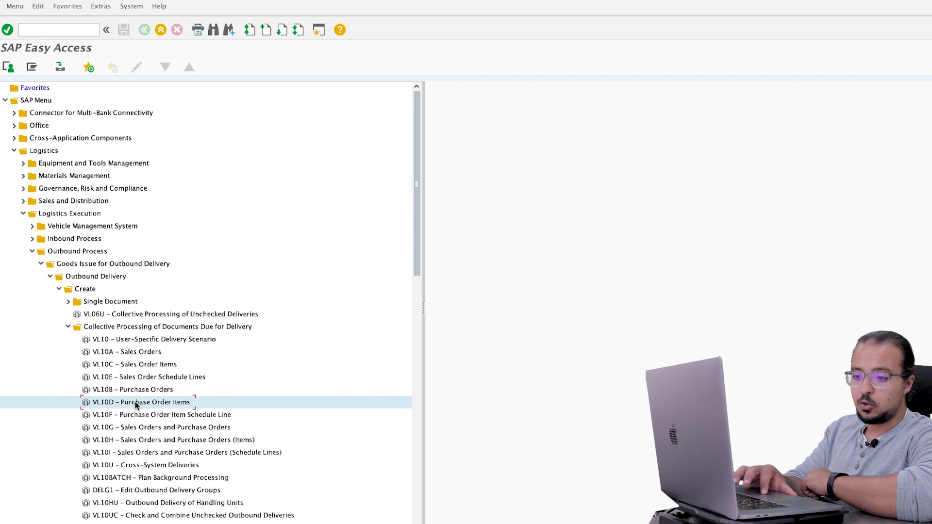
pyautogui.doubleClick(110, 404)
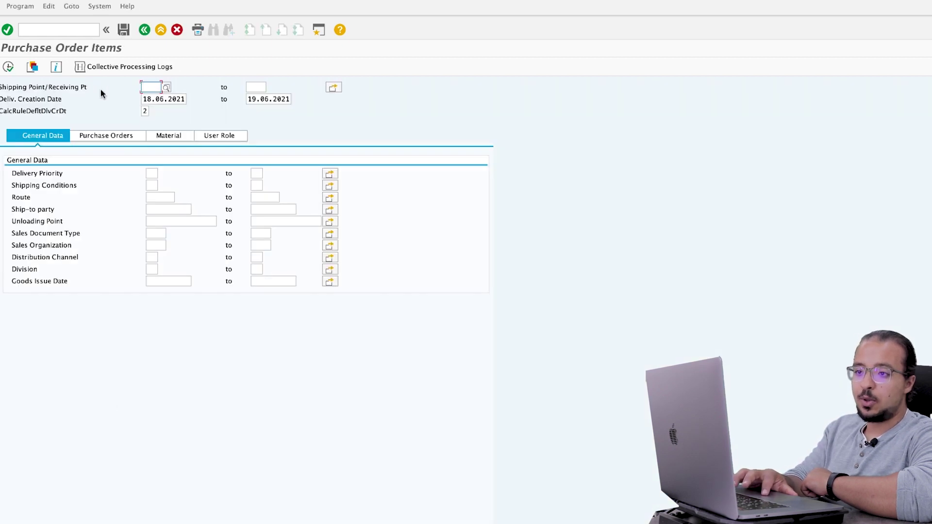
# List the purchase order items due for shipping from shipping point 1710 and create the delivery for item TG0011 in the background
pyautogui.write('171')
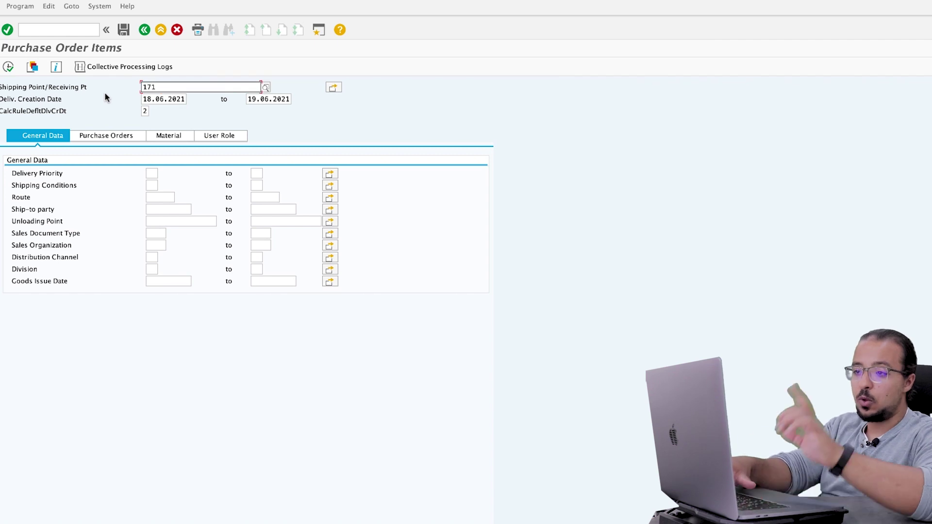
pyautogui.write('0')
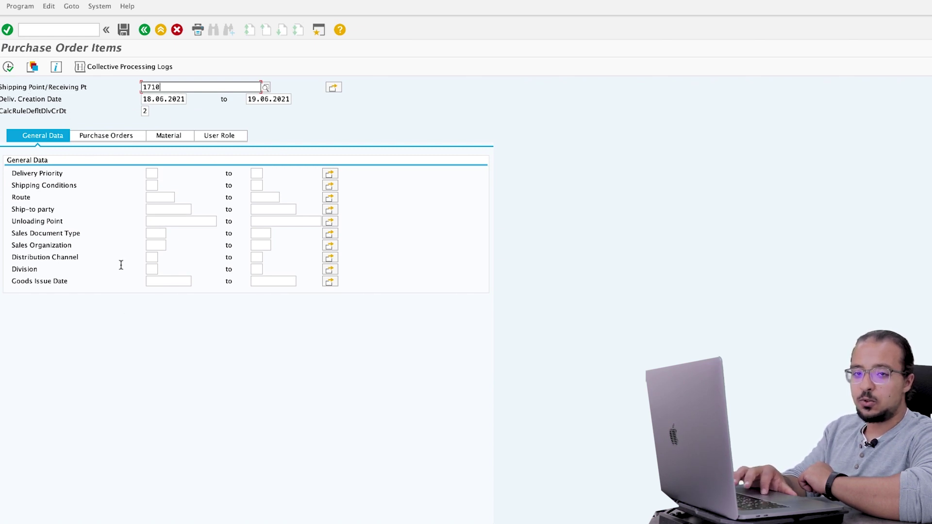
pyautogui.click(8, 66)
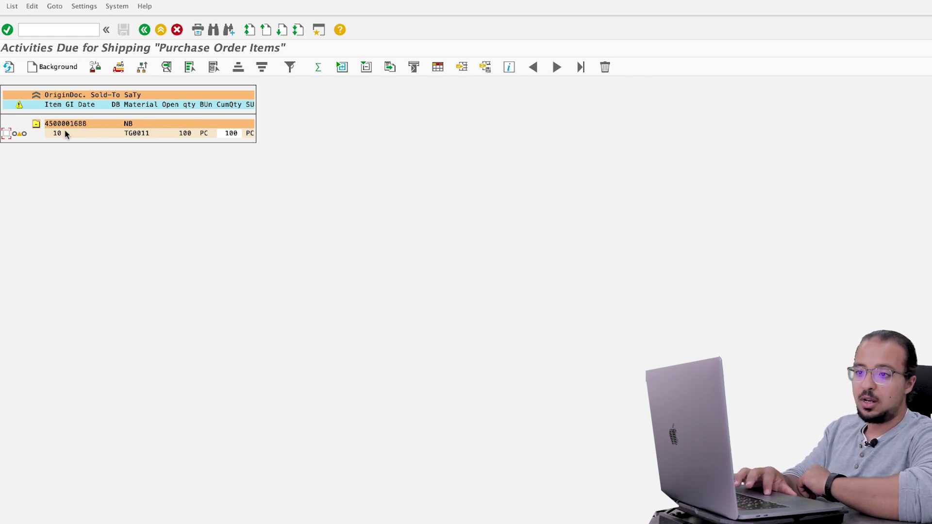
pyautogui.click(6, 132)
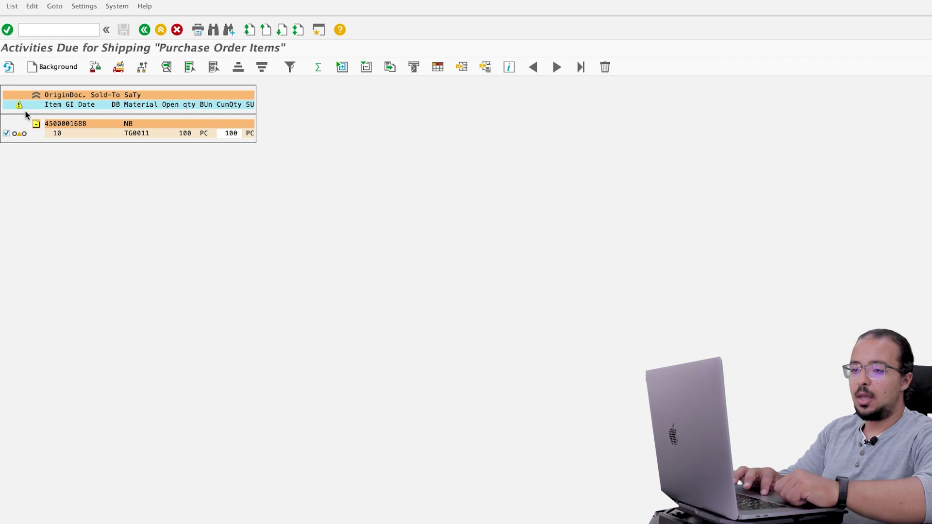
pyautogui.click(51, 69)
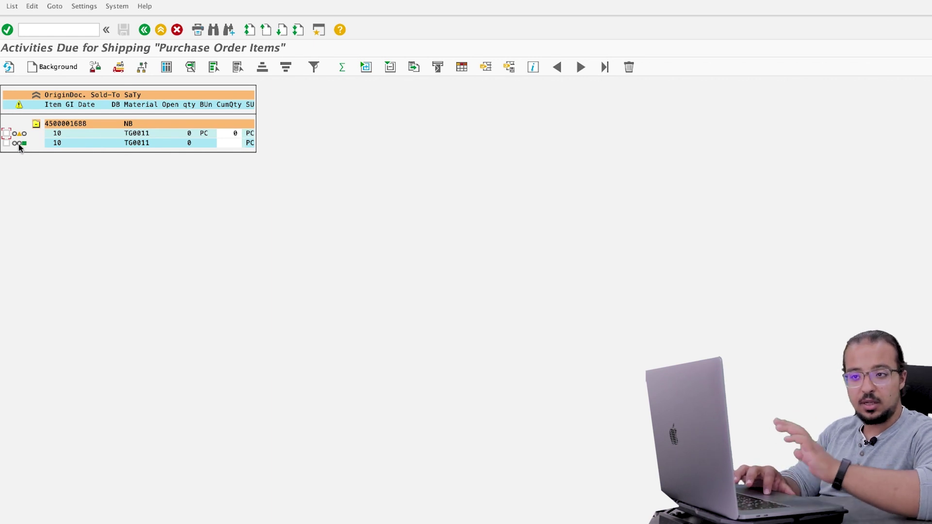
# Open the delivery creation log and check the document number of the created delivery
pyautogui.click(6, 144)
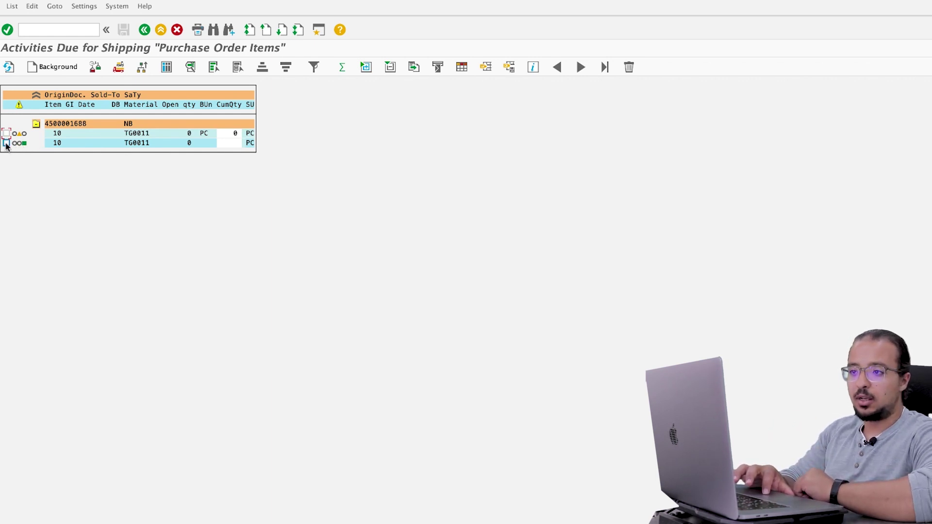
pyautogui.click(167, 67)
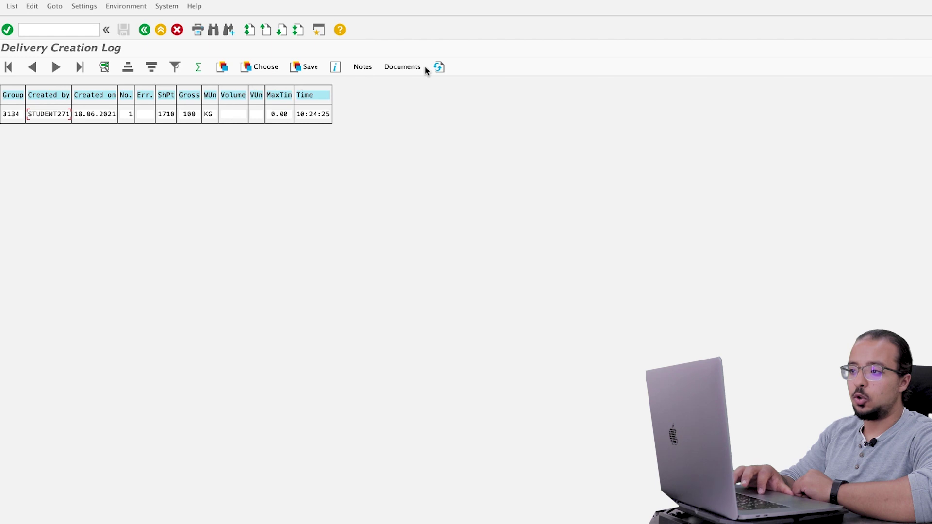
pyautogui.click(403, 67)
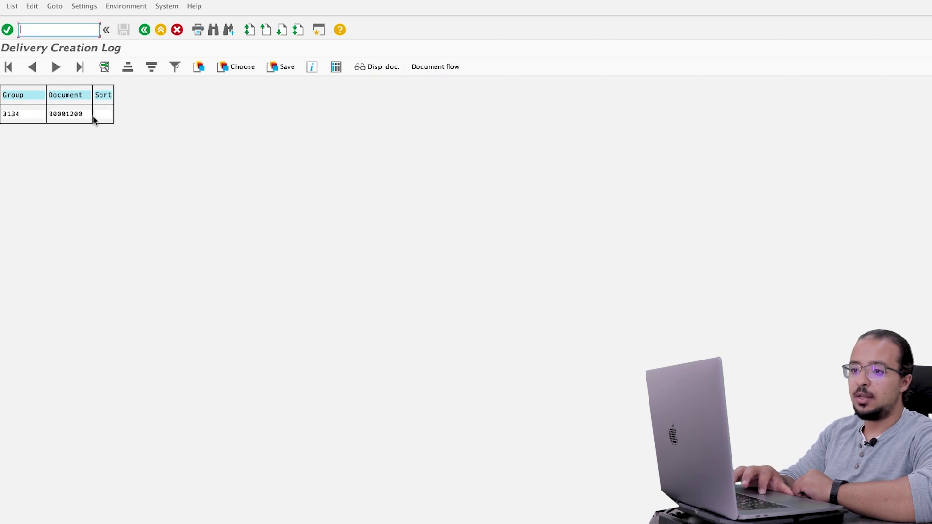
pyautogui.moveTo(86, 117); pyautogui.dragTo(50, 115)
pyautogui.click(71, 121)
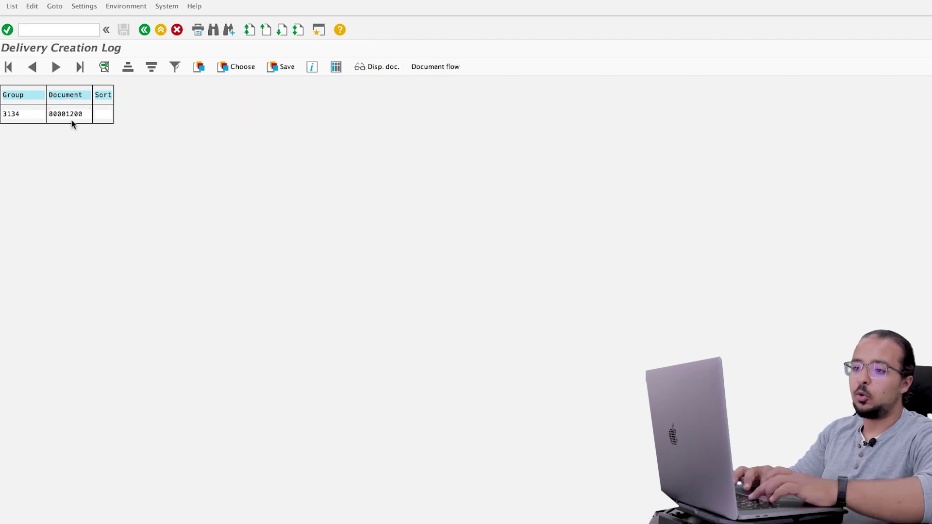
# Display the created outbound delivery and examine its picking data and delivery number
pyautogui.click(380, 68)
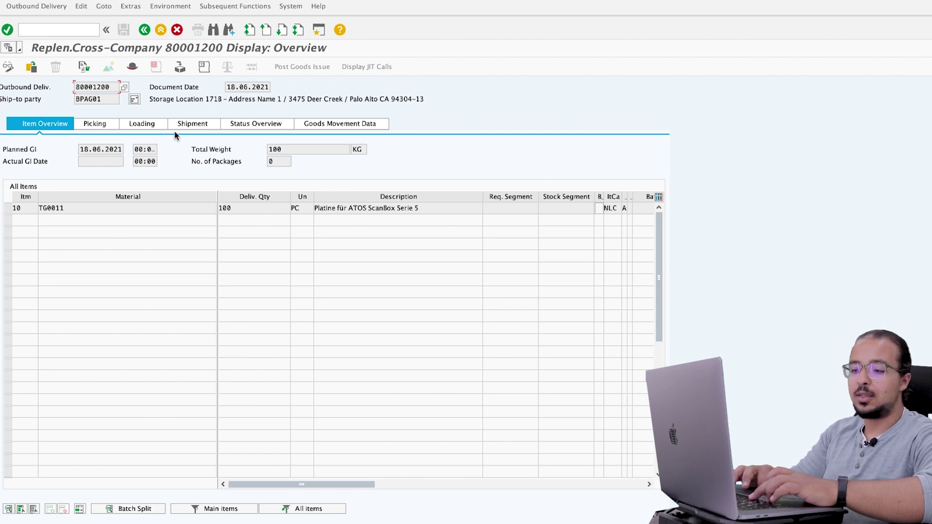
pyautogui.click(97, 125)
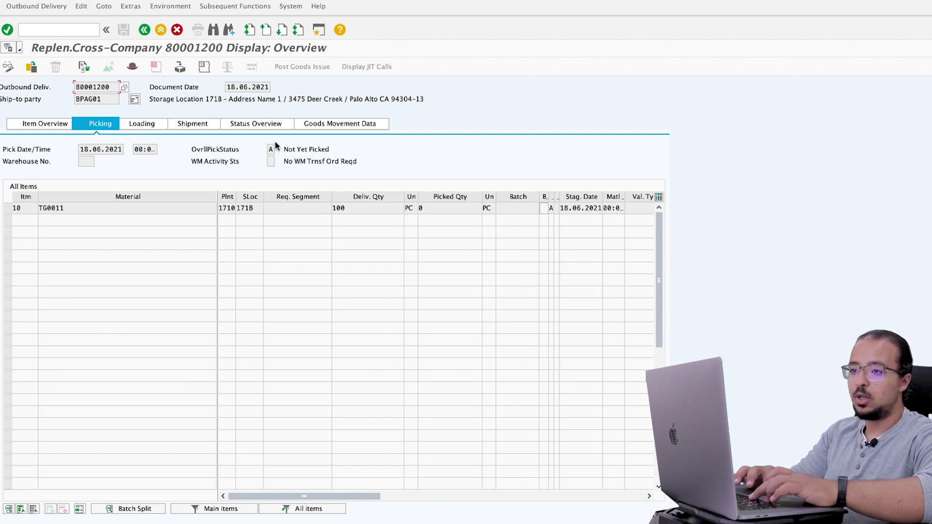
pyautogui.moveTo(116, 87); pyautogui.dragTo(65, 87)
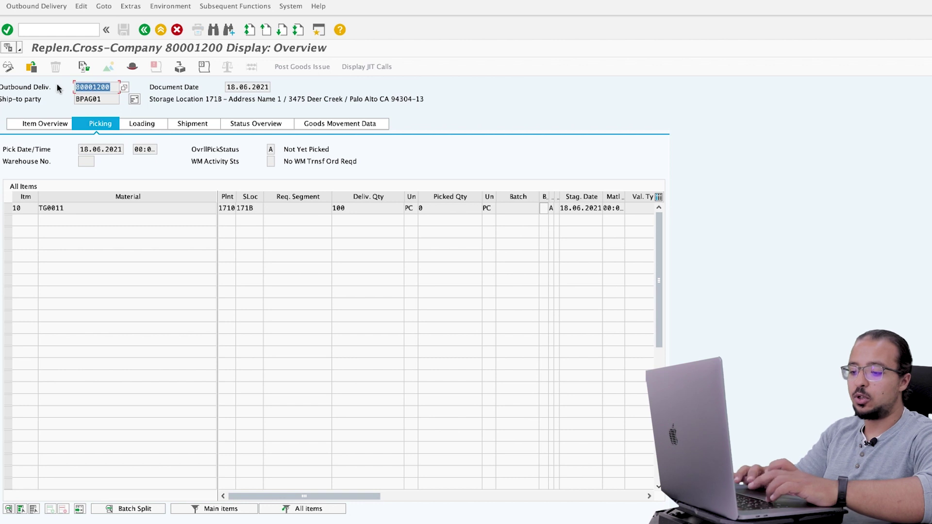
# Return to SAP Easy Access and open the same outbound delivery for changing with VL02N - Single Document
pyautogui.click(143, 30)
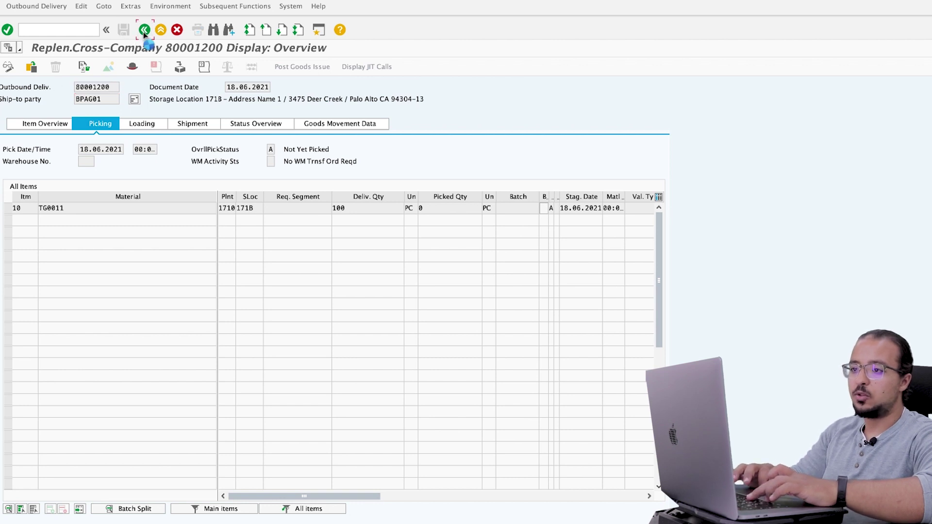
pyautogui.click(144, 30)
pyautogui.click(143, 30)
pyautogui.click(143, 30)
pyautogui.click(144, 30)
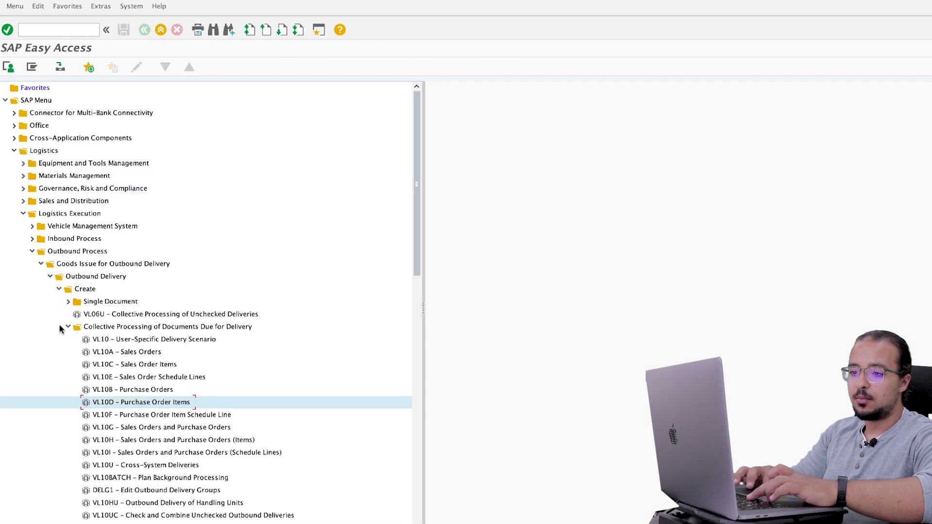
pyautogui.click(58, 288)
pyautogui.click(59, 302)
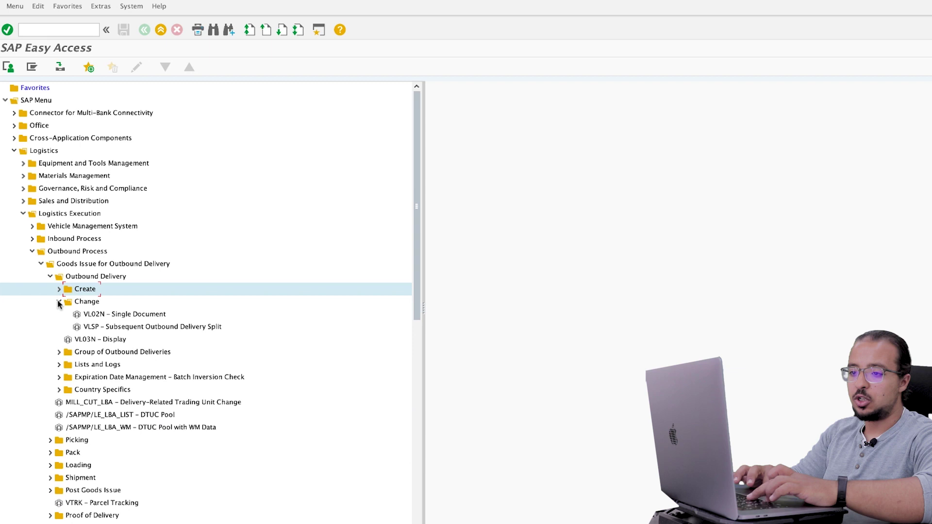
pyautogui.doubleClick(98, 314)
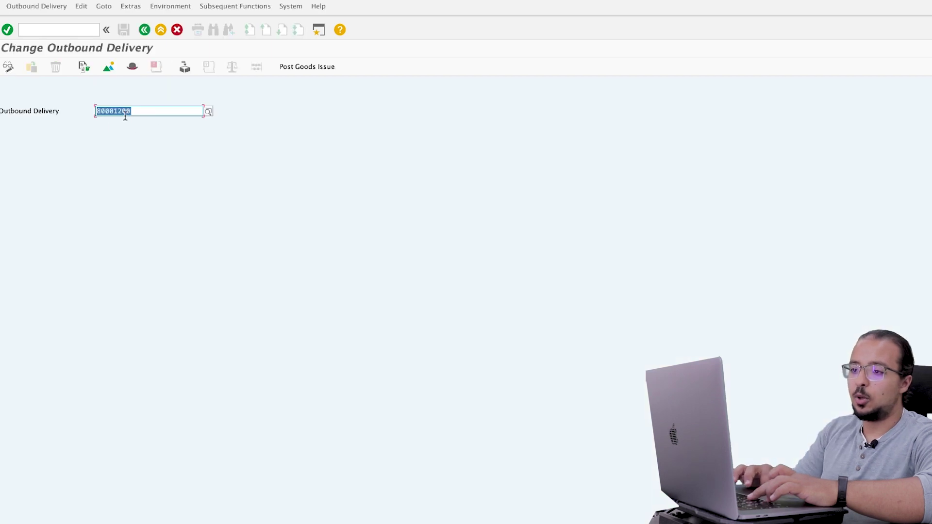
pyautogui.press('Return')
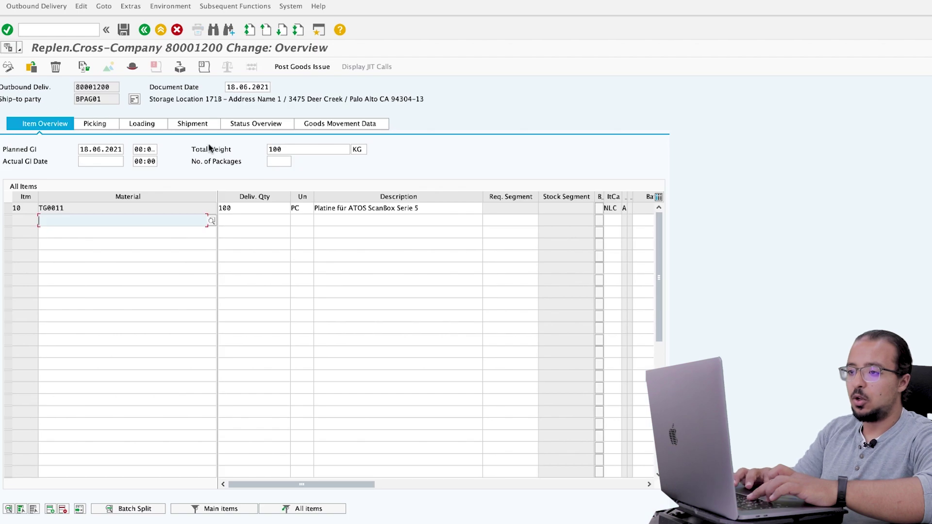
# Set the picked quantity of item TG0011 to 100 PC and post the goods issue for the delivery
pyautogui.click(97, 125)
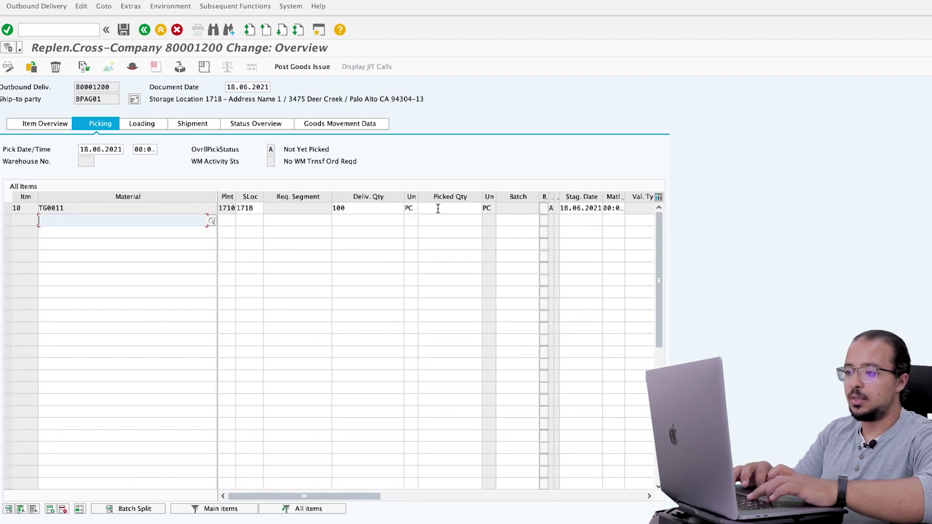
pyautogui.click(437, 208)
pyautogui.write('100')
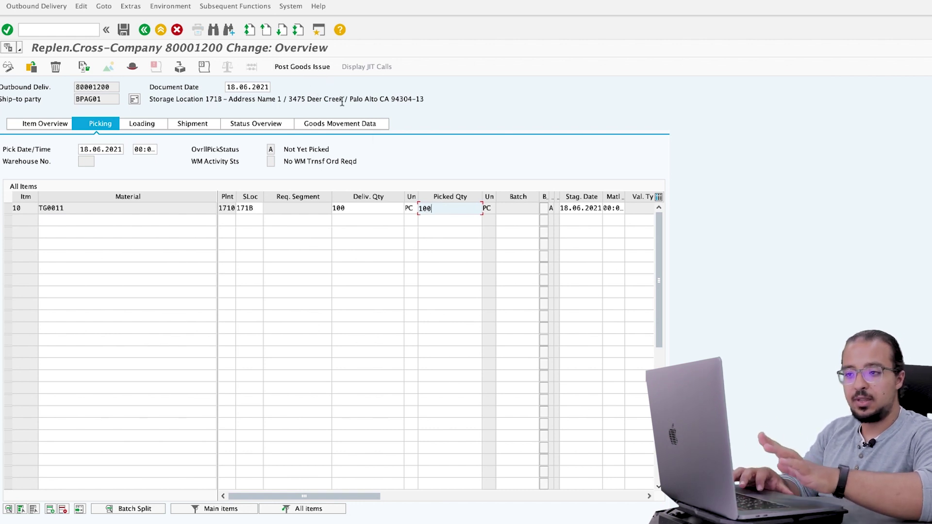
pyautogui.click(307, 68)
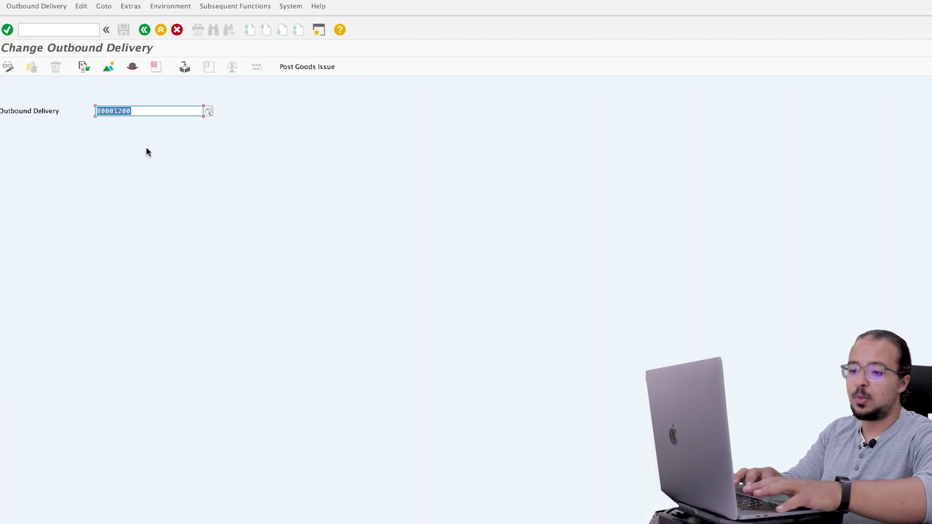
# Switch the outbound delivery to display mode, open its document flow and select the cross-company transfer document
pyautogui.click(39, 6)
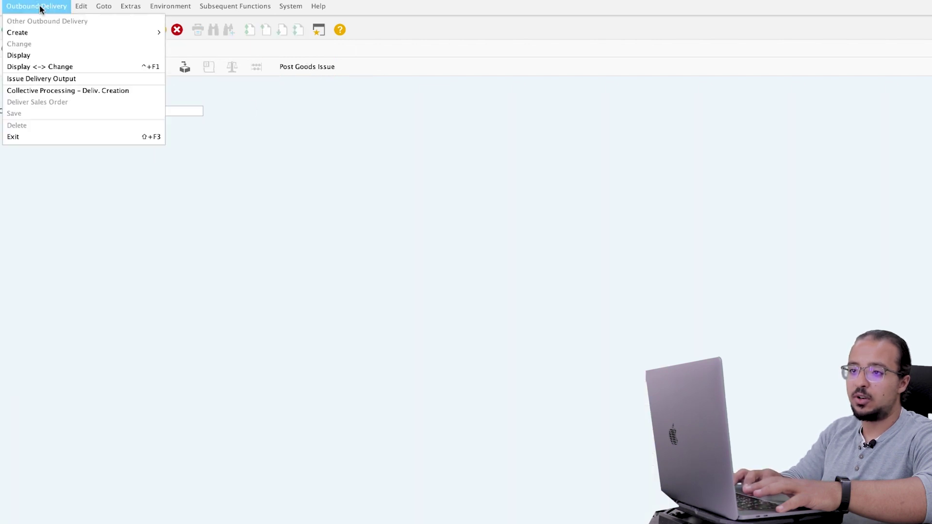
pyautogui.click(33, 58)
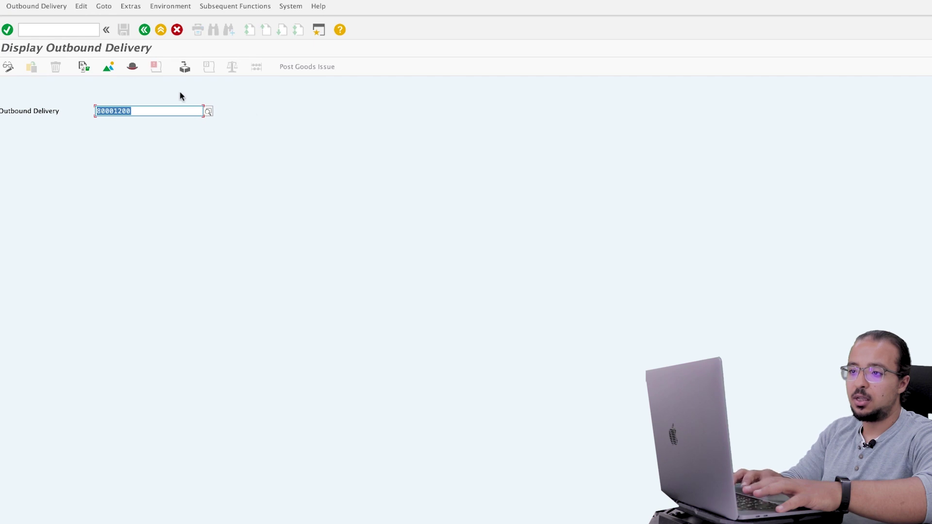
pyautogui.click(83, 68)
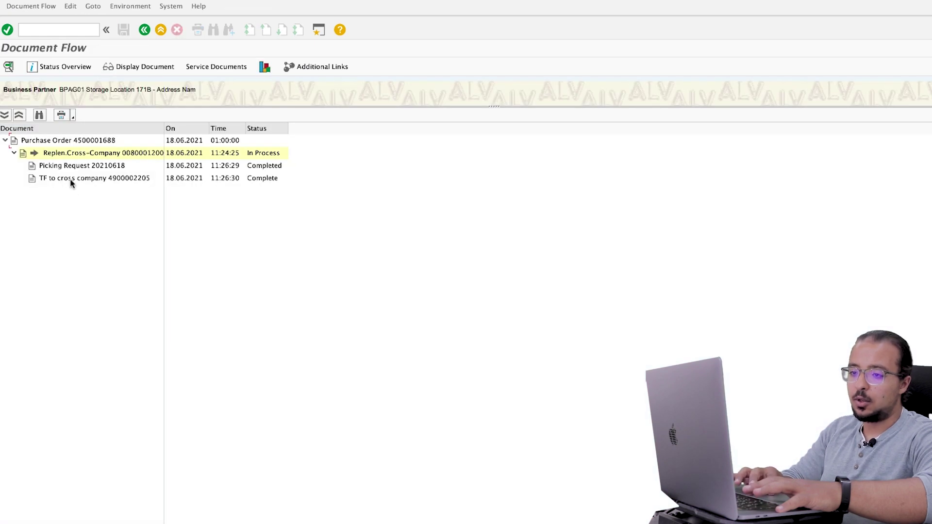
pyautogui.click(68, 183)
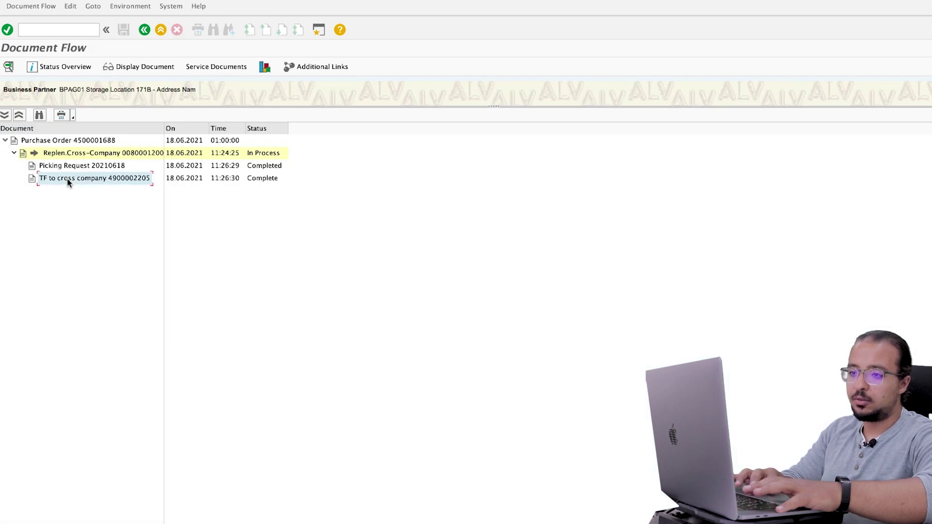
# Display the cross-company transfer material document and open its accounting document from the related FI documents
pyautogui.click(139, 67)
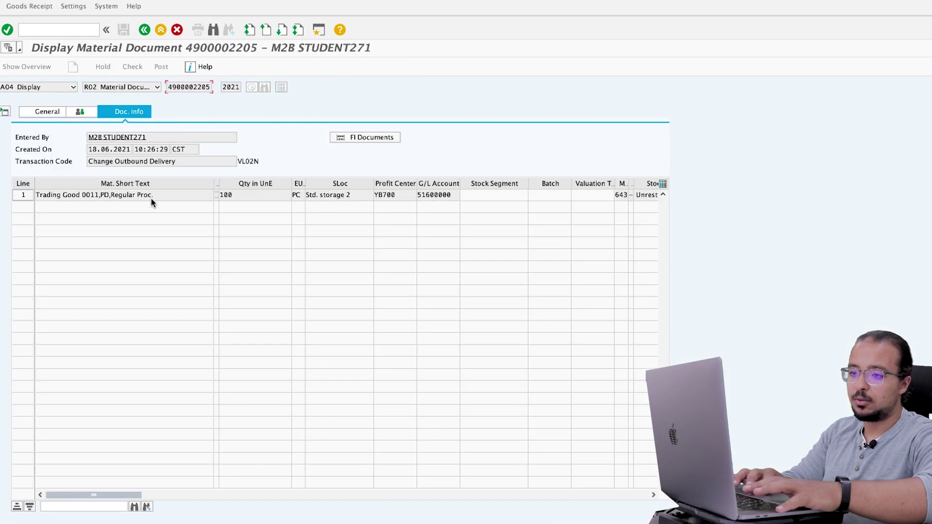
pyautogui.click(362, 139)
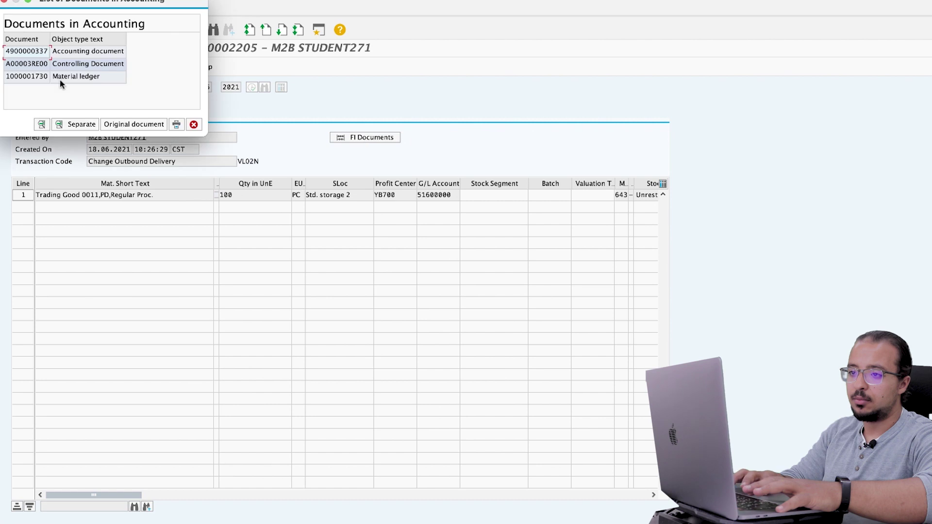
pyautogui.doubleClick(37, 53)
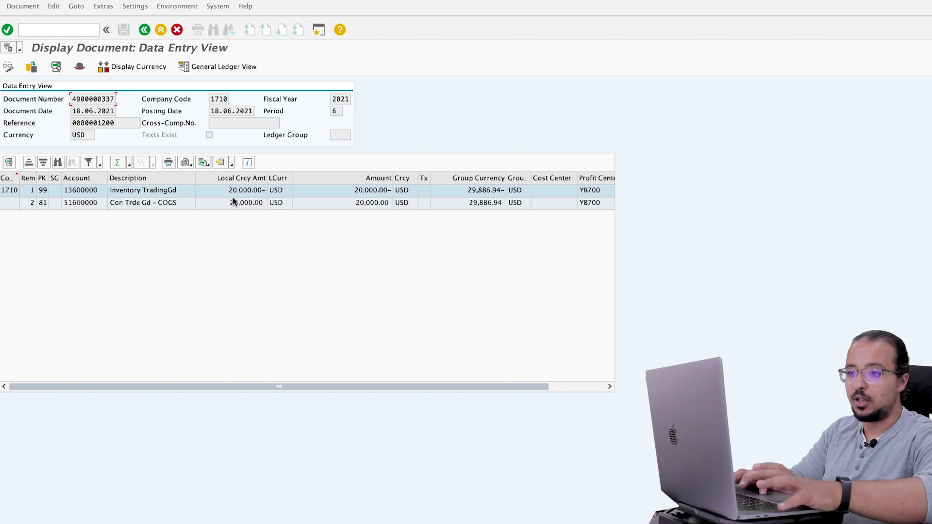
# Start MM03 in a new session and bring up the view selection for material TG0011
pyautogui.click(79, 30)
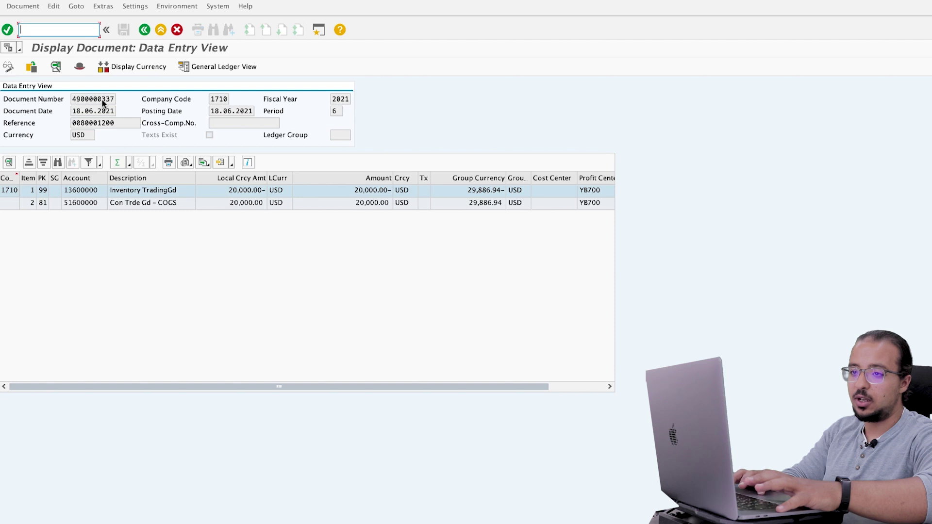
pyautogui.write('/omm')
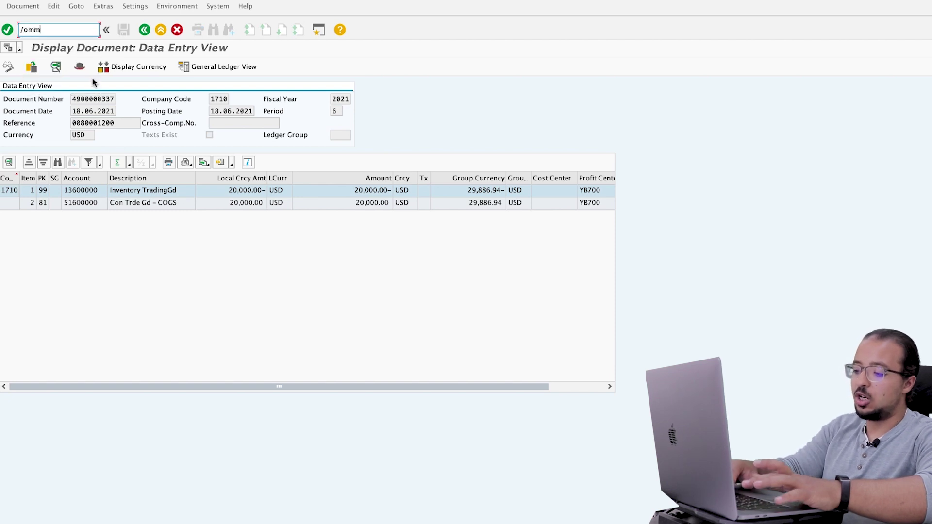
pyautogui.write('03')
pyautogui.press('Return')
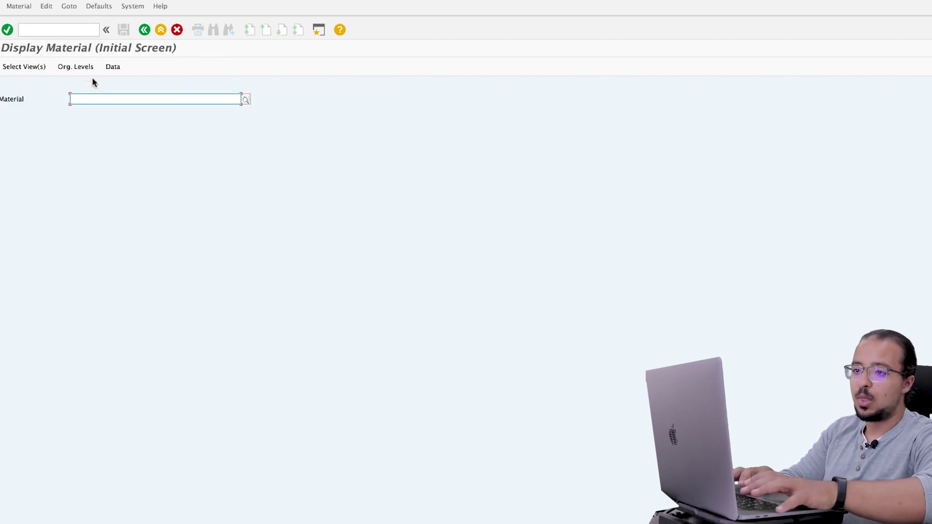
pyautogui.write('TG0011')
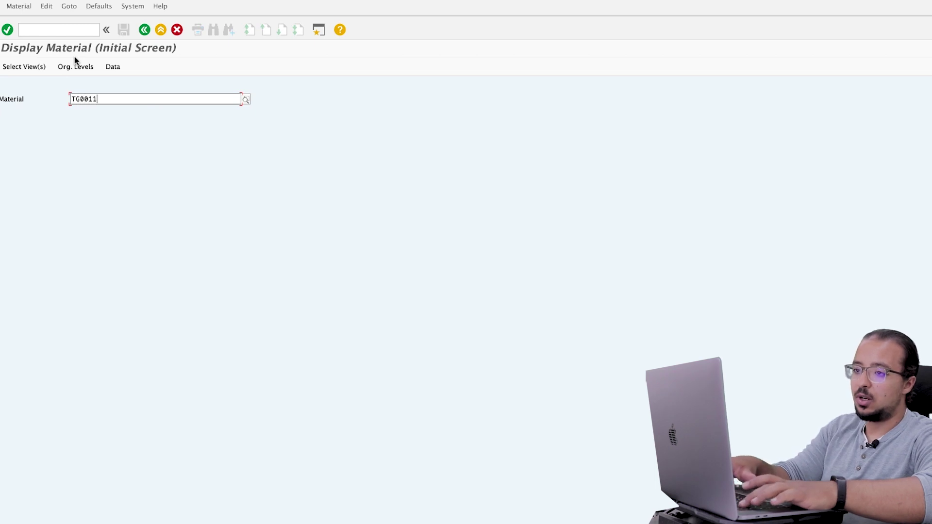
pyautogui.press('Return')
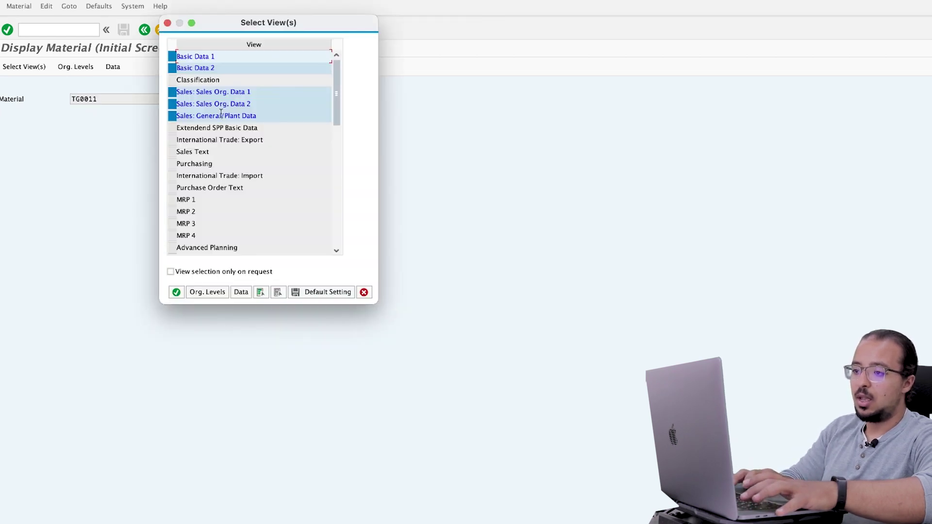
# Display only the Accounting 1 view of TG0011 for plant 1710 and examine its price control and periodic unit price
pyautogui.click(277, 292)
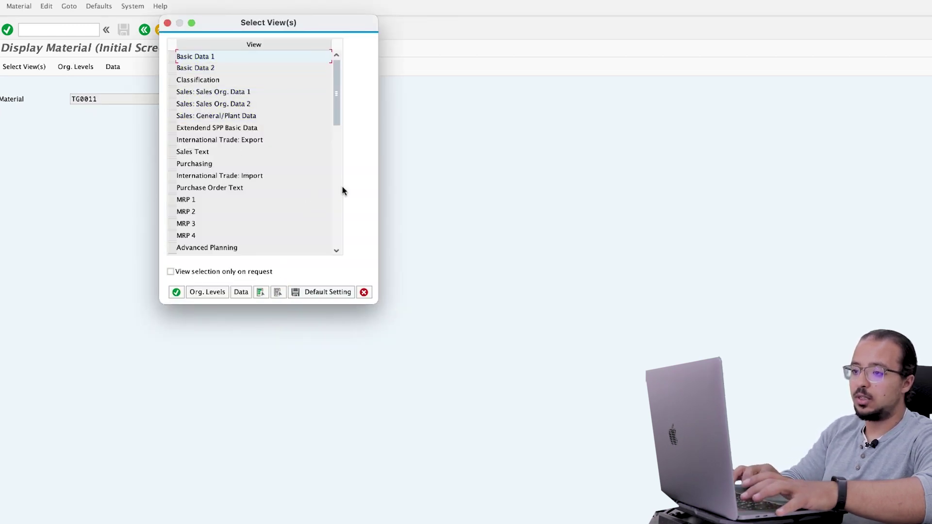
pyautogui.click(336, 217)
pyautogui.click(173, 140)
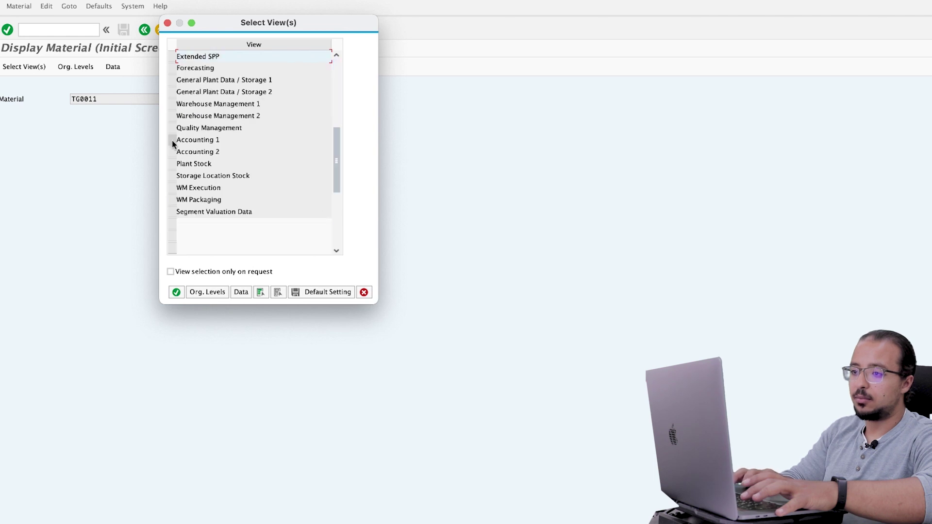
pyautogui.click(180, 292)
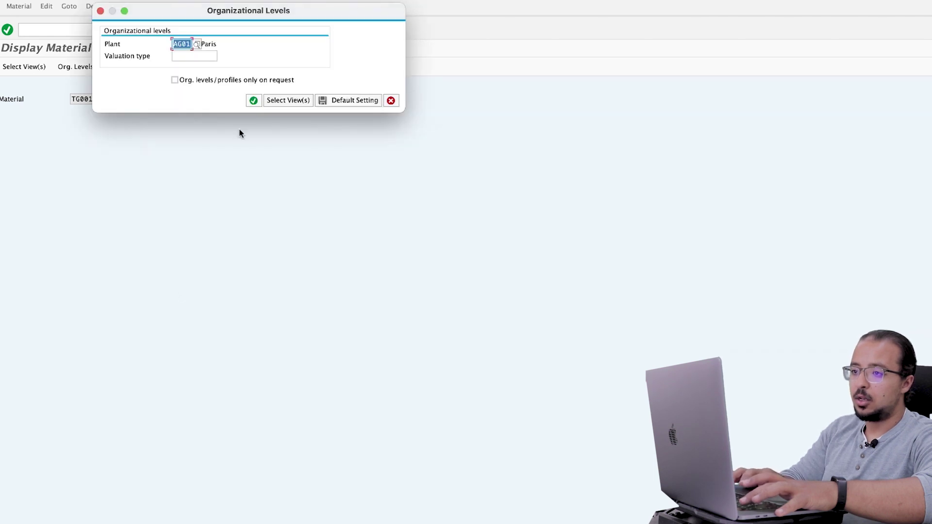
pyautogui.write('10')
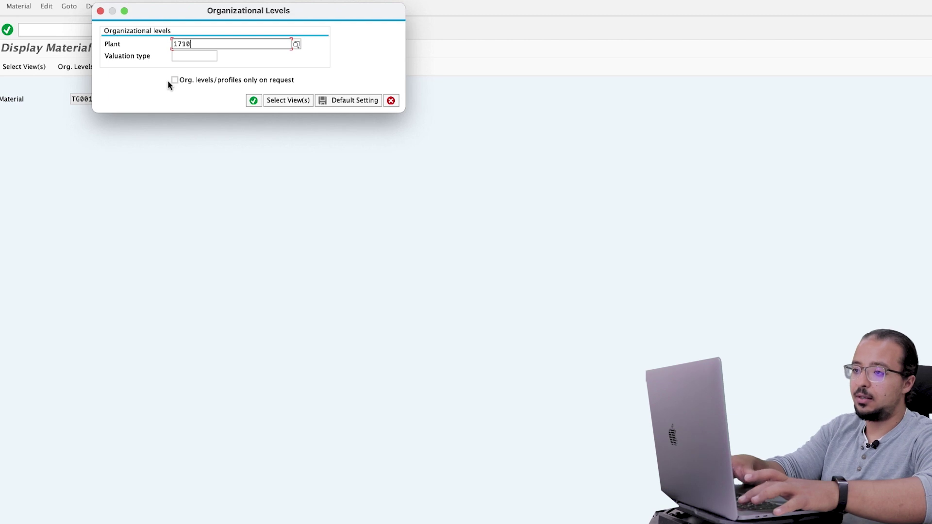
pyautogui.press('Return')
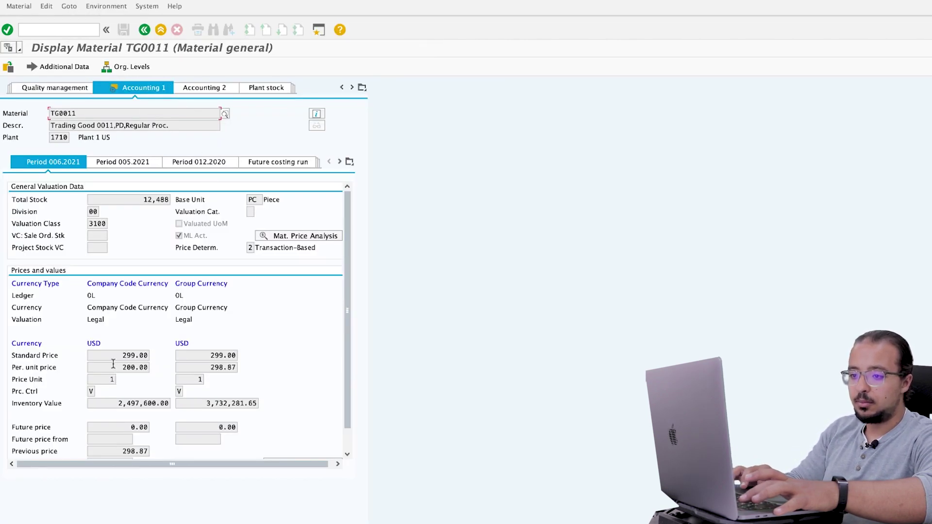
pyautogui.click(91, 392)
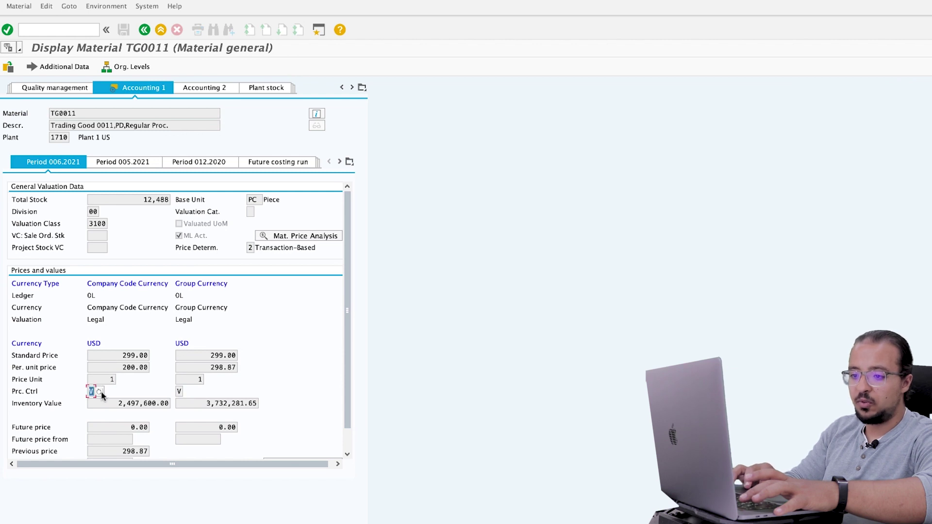
pyautogui.moveTo(116, 368); pyautogui.dragTo(158, 370)
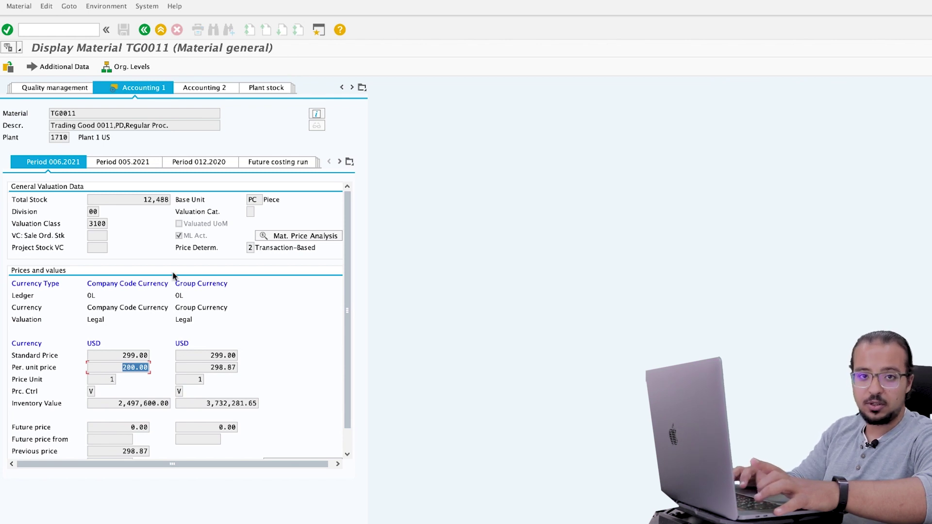
# Leave the material display and go back from the accounting document to the delivery's document flow
pyautogui.click(144, 31)
pyautogui.press('super+grave')
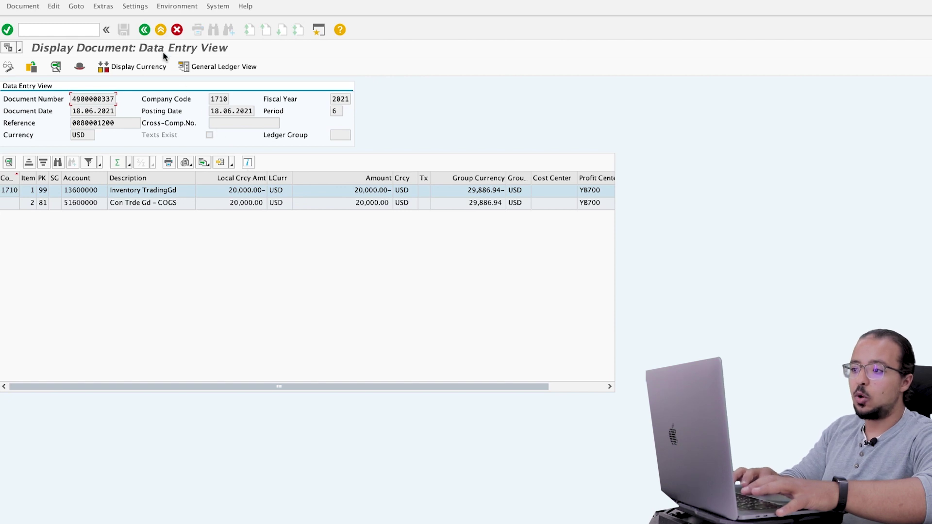
pyautogui.click(144, 30)
pyautogui.click(195, 125)
pyautogui.click(144, 30)
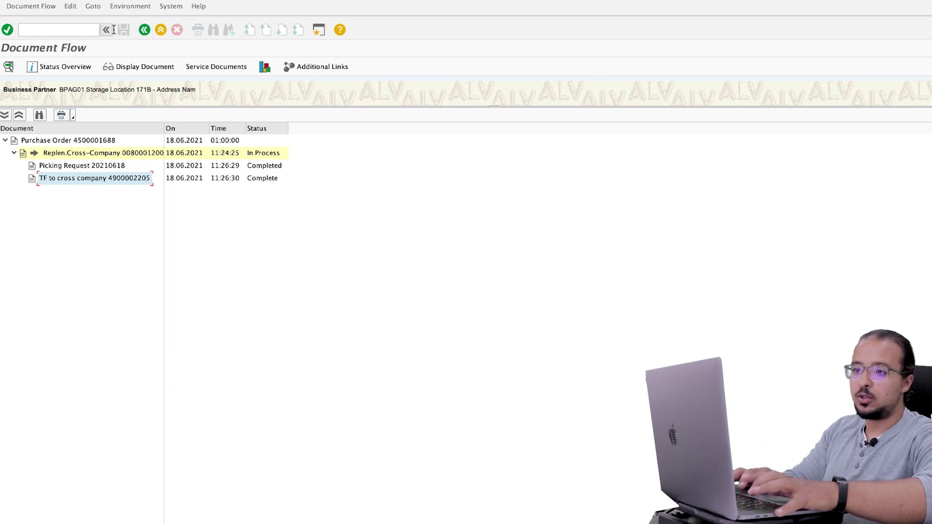
# Start MIGO in the current session and set it to A01 Goods Receipt with reference R01 Purchase Order
pyautogui.click(73, 30)
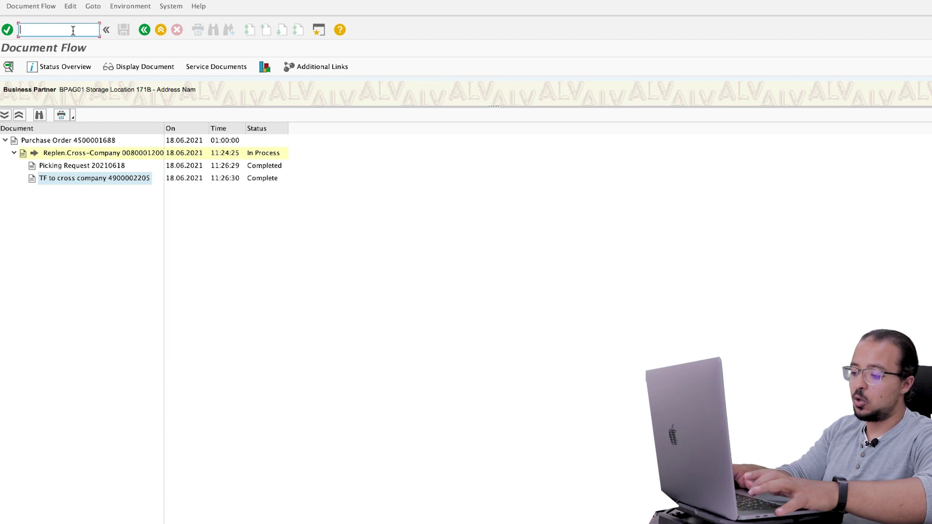
pyautogui.write('/nmigo')
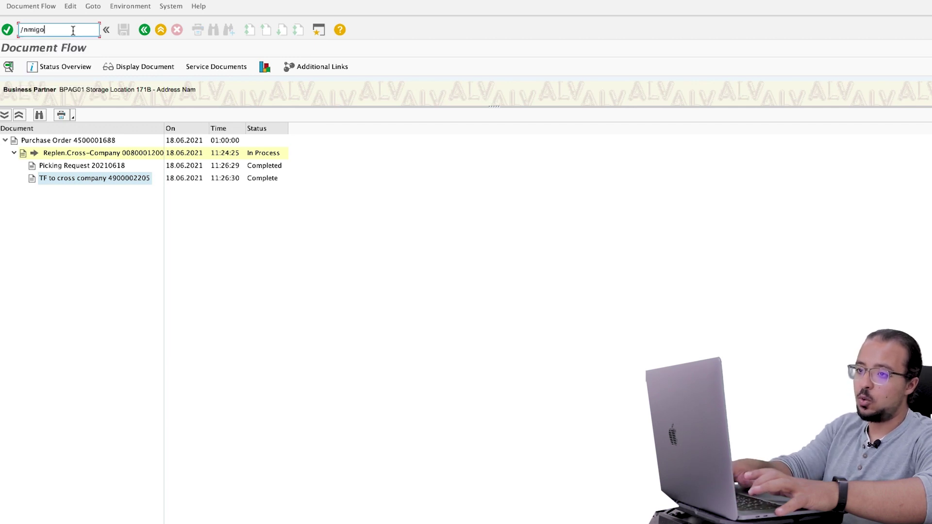
pyautogui.press('Return')
pyautogui.click(146, 88)
pyautogui.click(146, 97)
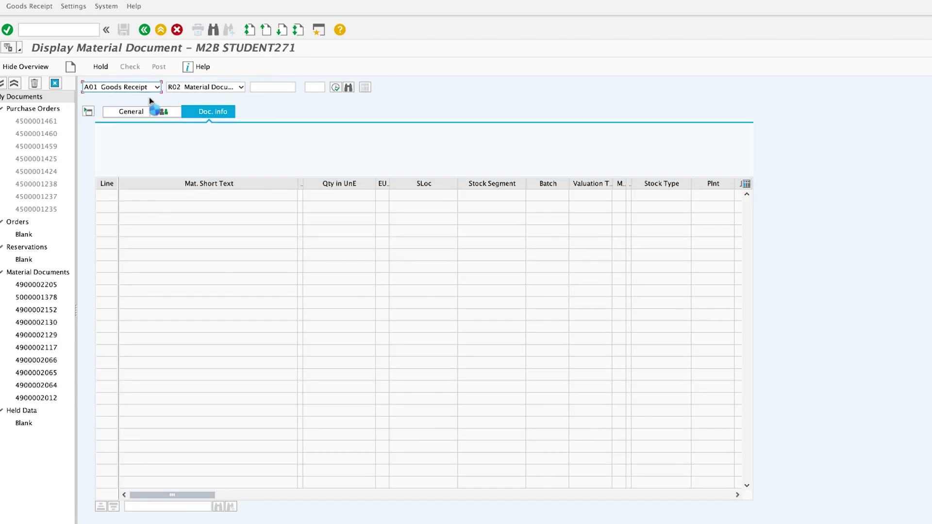
pyautogui.click(214, 86)
pyautogui.click(214, 97)
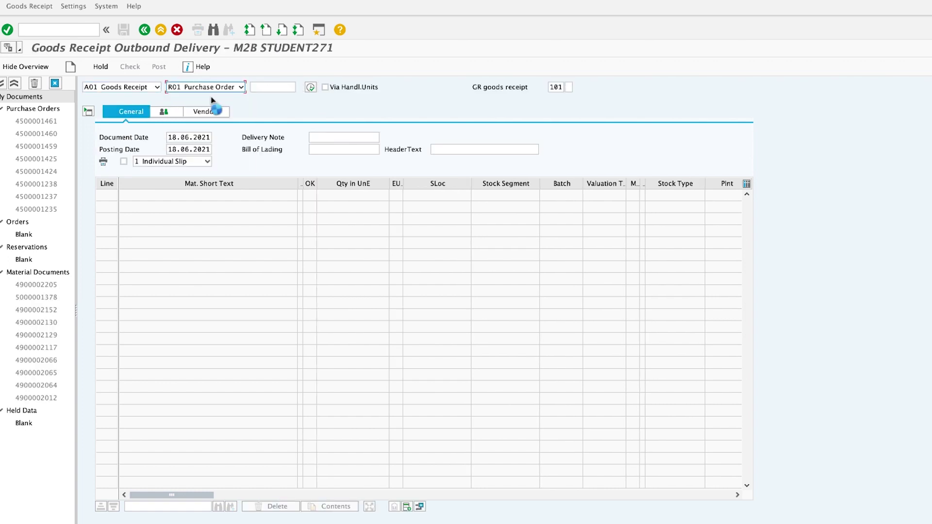
# Load the copied purchase order number, mark its 100 PC item as OK and post the goods receipt
pyautogui.click(267, 87)
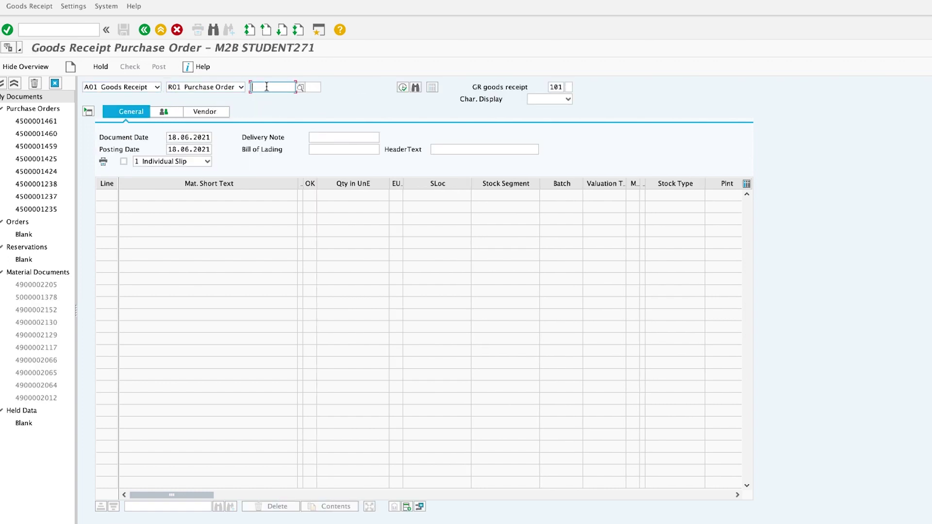
pyautogui.hotkey('ctrl', 'v')
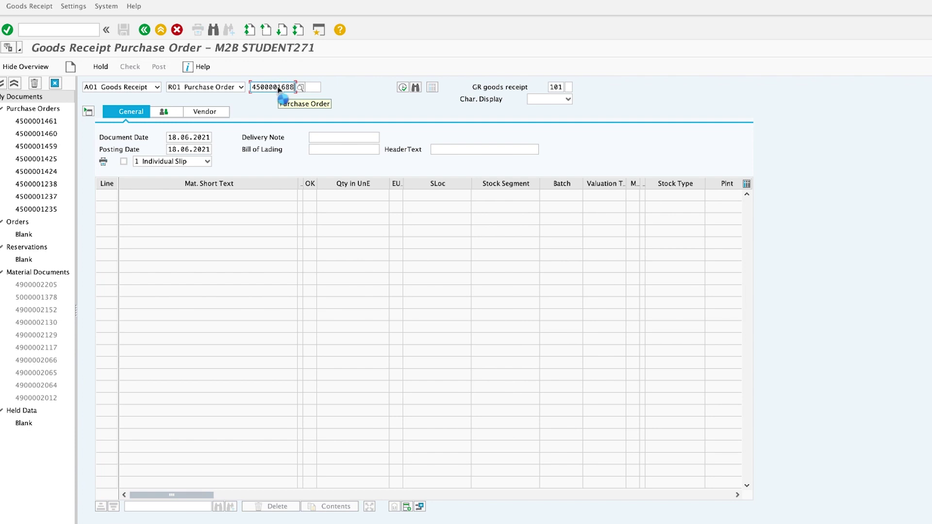
pyautogui.press('Return')
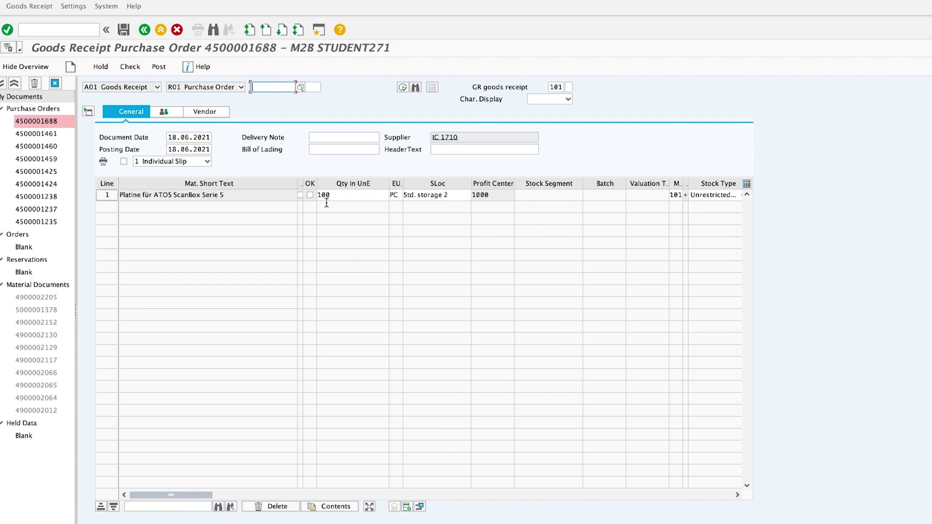
pyautogui.click(310, 195)
pyautogui.click(158, 66)
# Switch to A04 Display and load the material document of the posted goods receipt
pyautogui.click(110, 88)
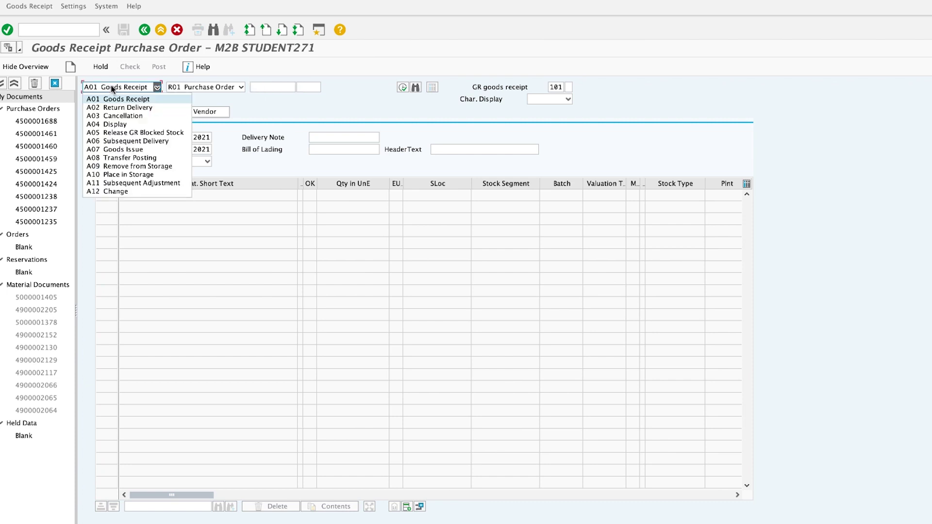
pyautogui.click(112, 123)
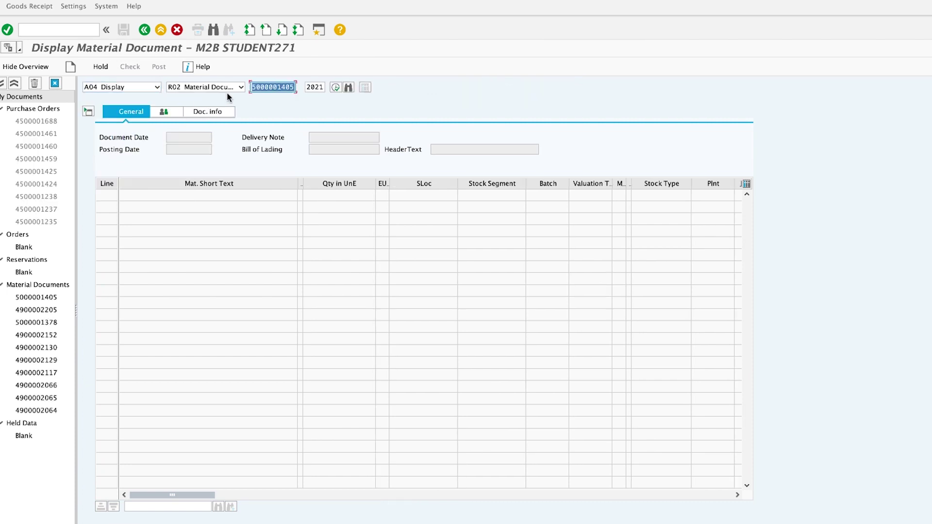
pyautogui.press('Return')
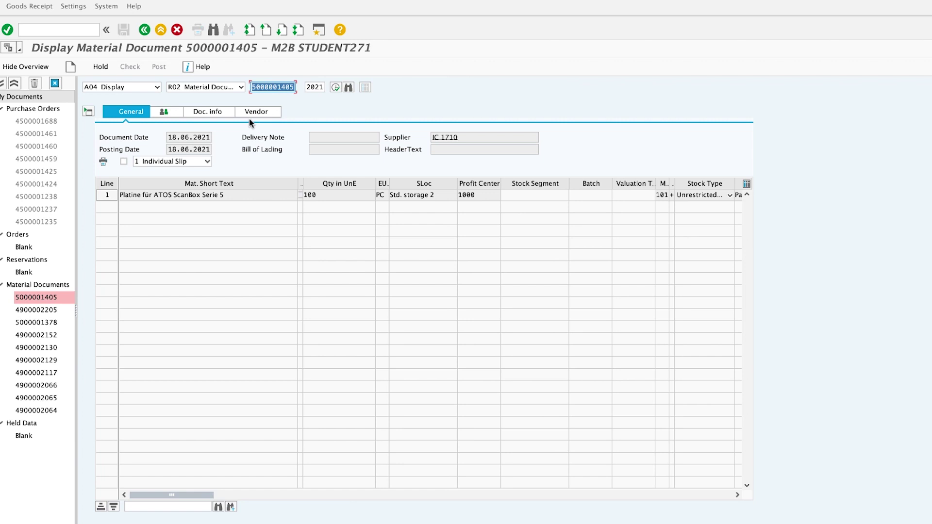
# Open the goods receipt's accounting document, examine its company code and posted amounts, and return to the material document
pyautogui.click(214, 112)
pyautogui.click(433, 139)
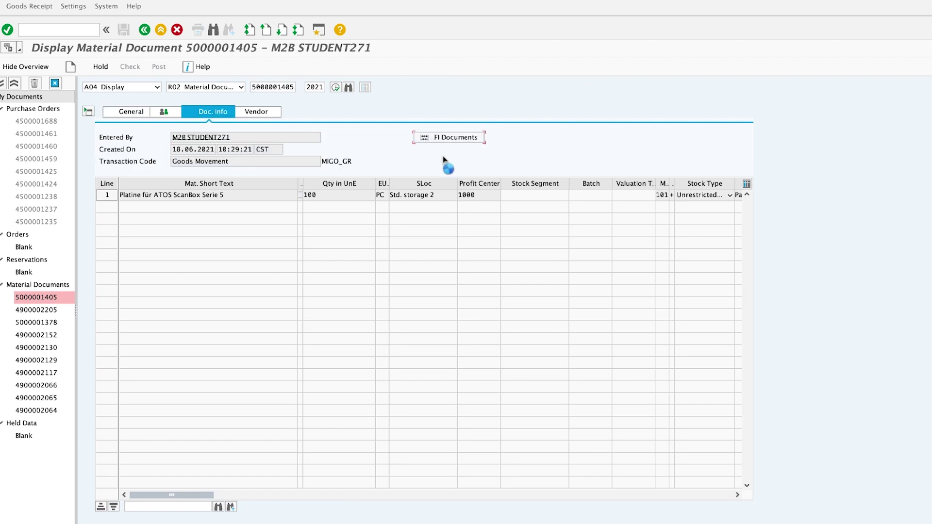
pyautogui.click(85, 52)
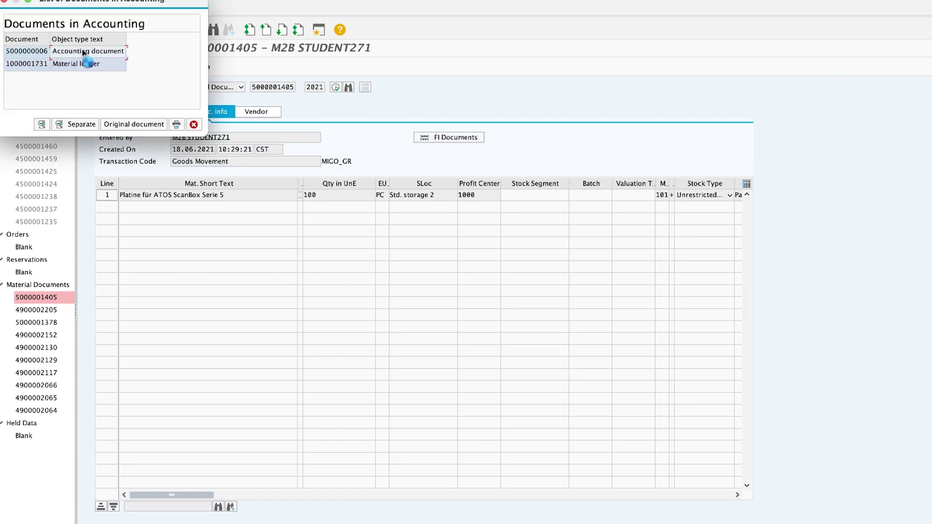
pyautogui.doubleClick(85, 52)
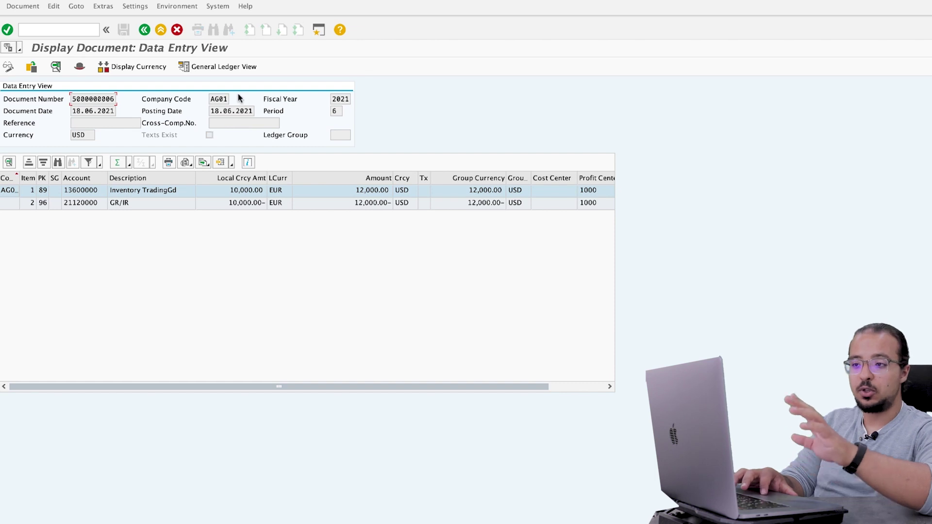
pyautogui.doubleClick(219, 99)
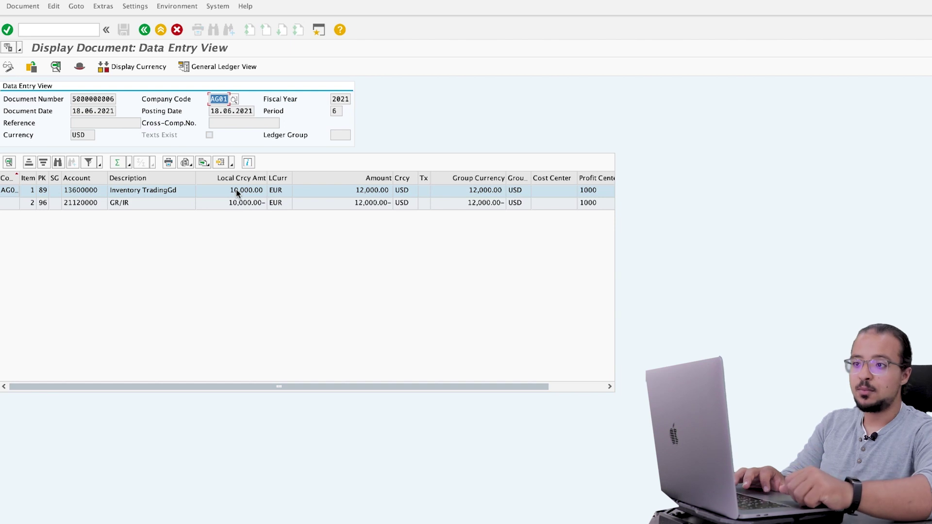
pyautogui.click(144, 31)
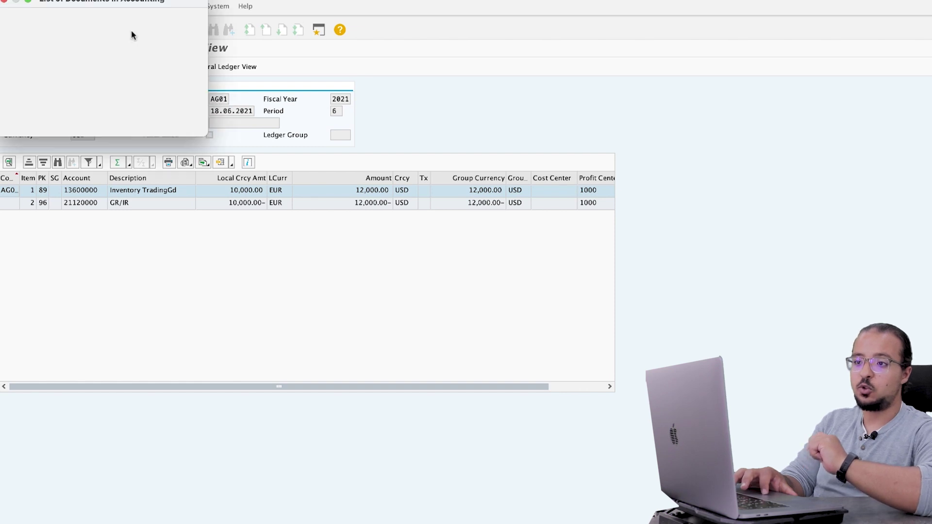
pyautogui.click(193, 125)
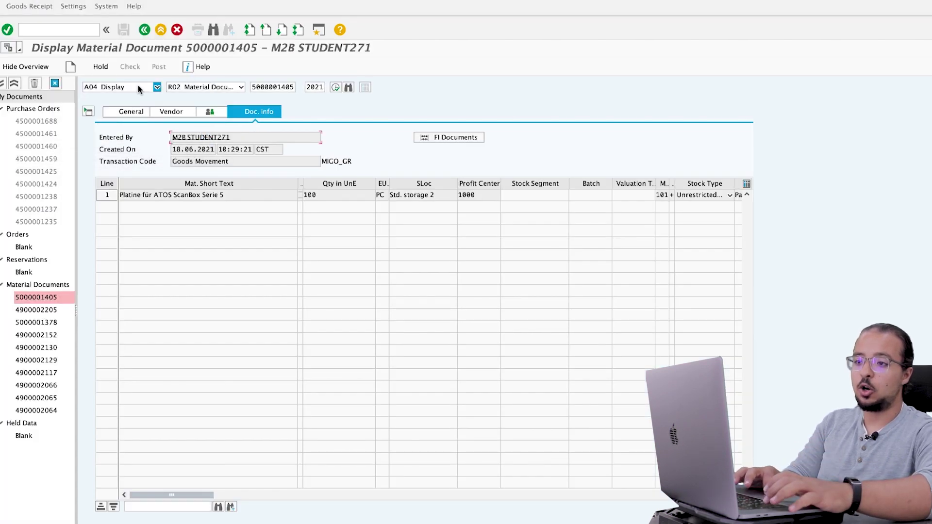
# Start MIRO in the current session and set the invoice date to 18.06.2021
pyautogui.click(70, 31)
pyautogui.write('/nmiro')
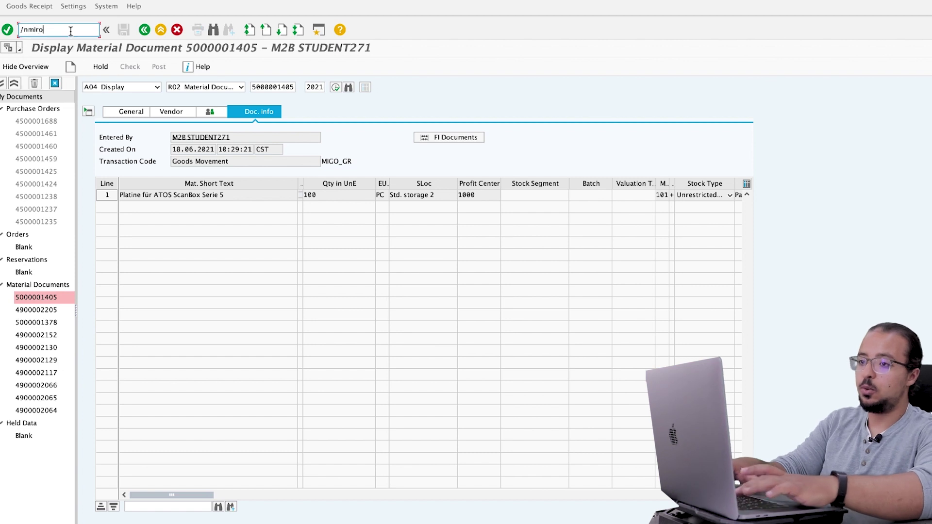
pyautogui.press('Return')
pyautogui.write('18.')
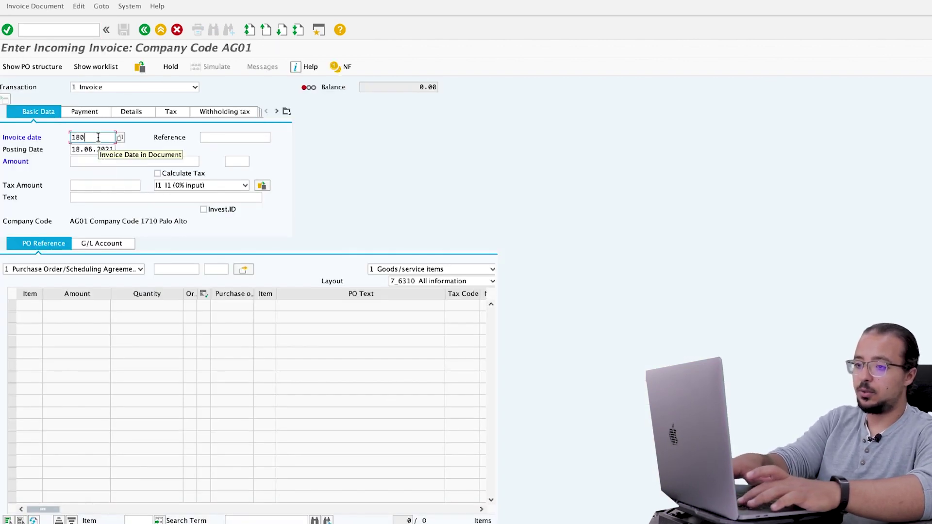
pyautogui.write('06.20')
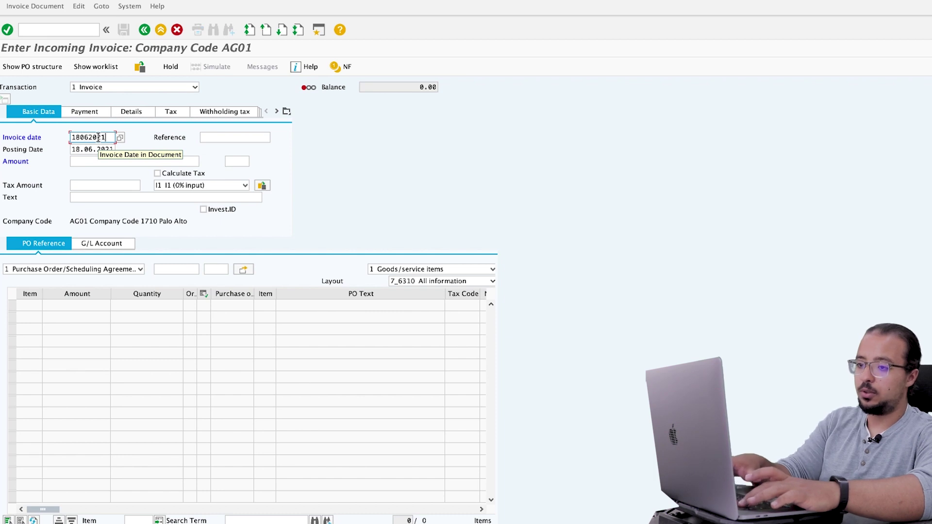
pyautogui.write('21')
pyautogui.press('Return')
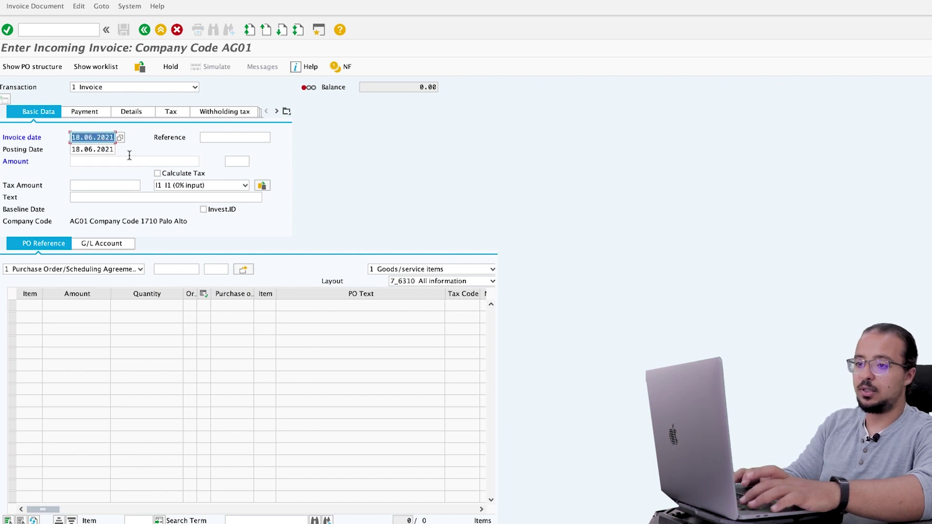
# Load the copied purchase order number as the reference of the incoming invoice
pyautogui.click(191, 272)
pyautogui.hotkey('ctrl', 'v')
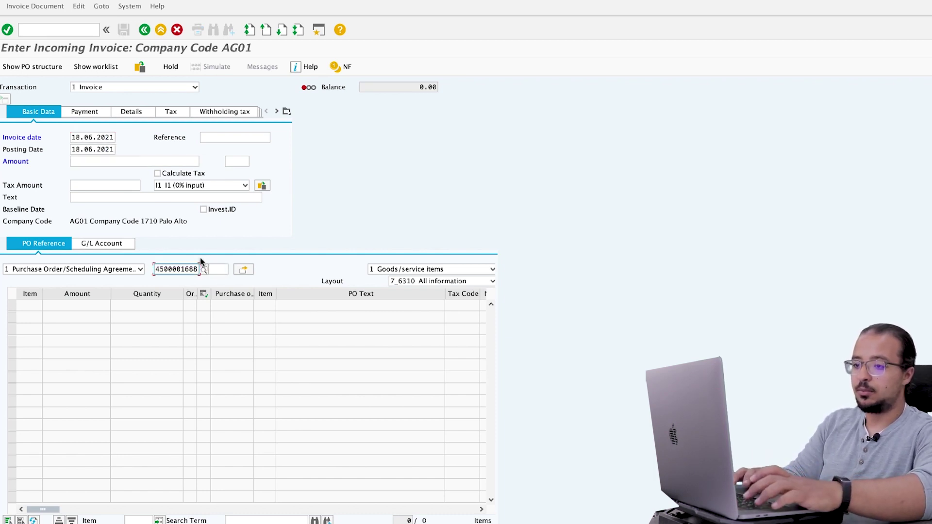
pyautogui.press('Return')
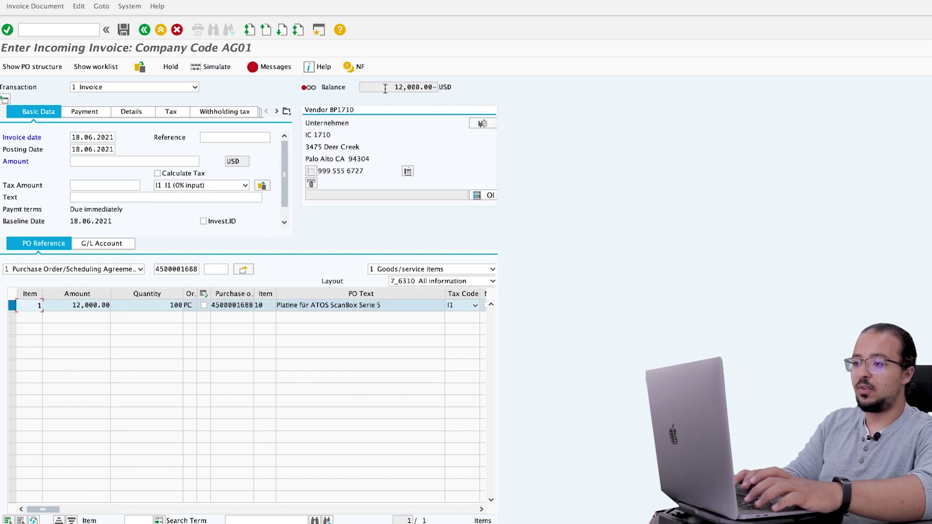
# Check the invoice balance, set the invoice amount to 12,000.00 USD and post the incoming invoice
pyautogui.moveTo(385, 88); pyautogui.dragTo(437, 87)
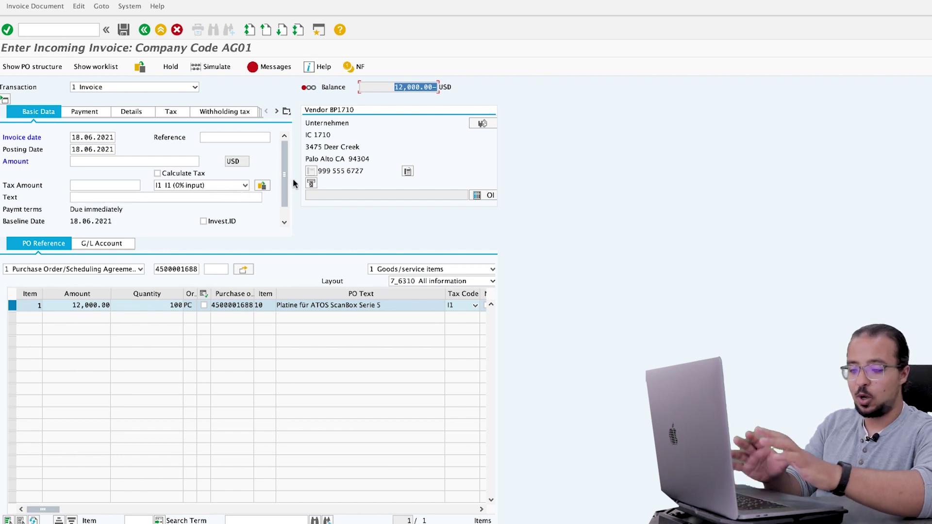
pyautogui.click(100, 161)
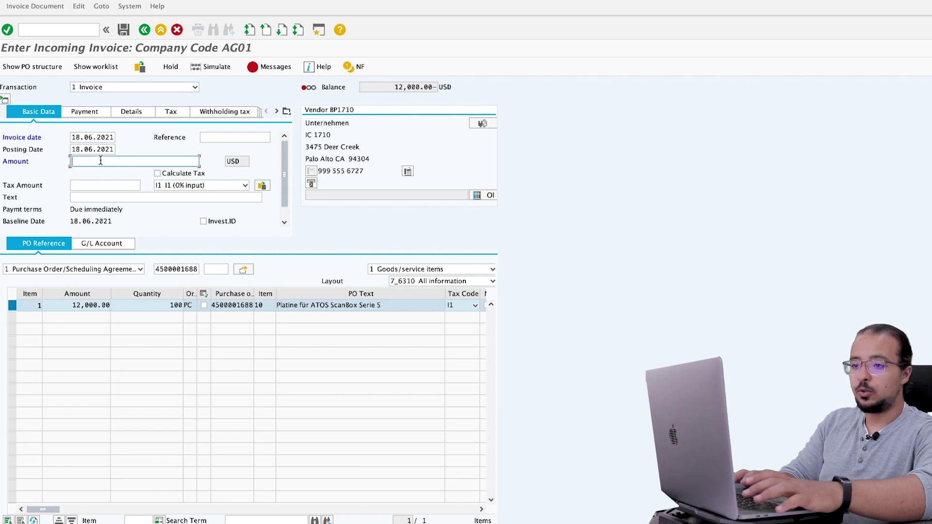
pyautogui.write('120000.00')
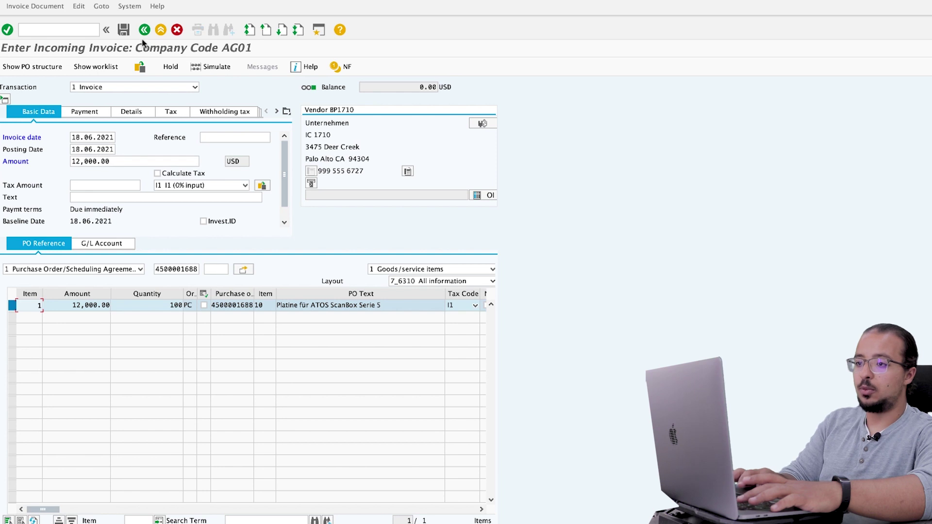
pyautogui.click(124, 31)
# Display the posted invoice document and open its accounting document to examine the vendor and GR/IR postings
pyautogui.click(43, 10)
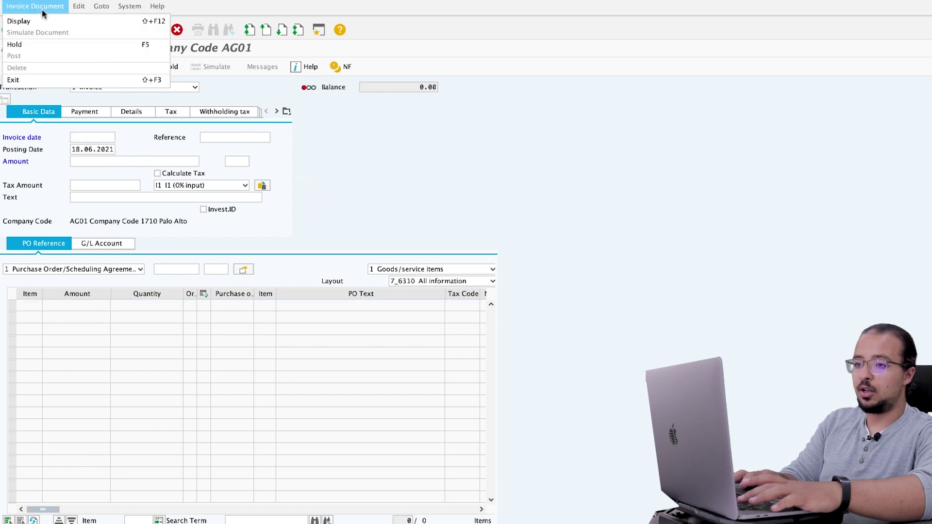
pyautogui.click(40, 21)
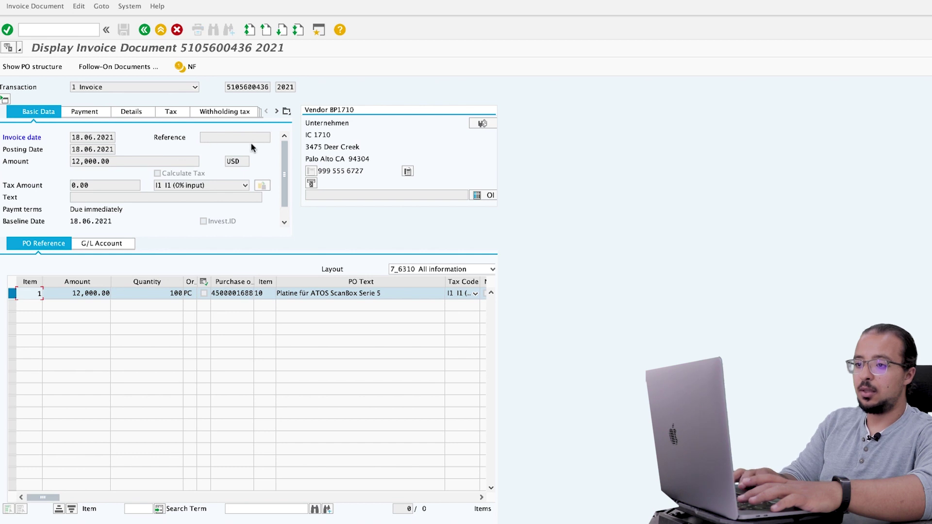
pyautogui.click(144, 67)
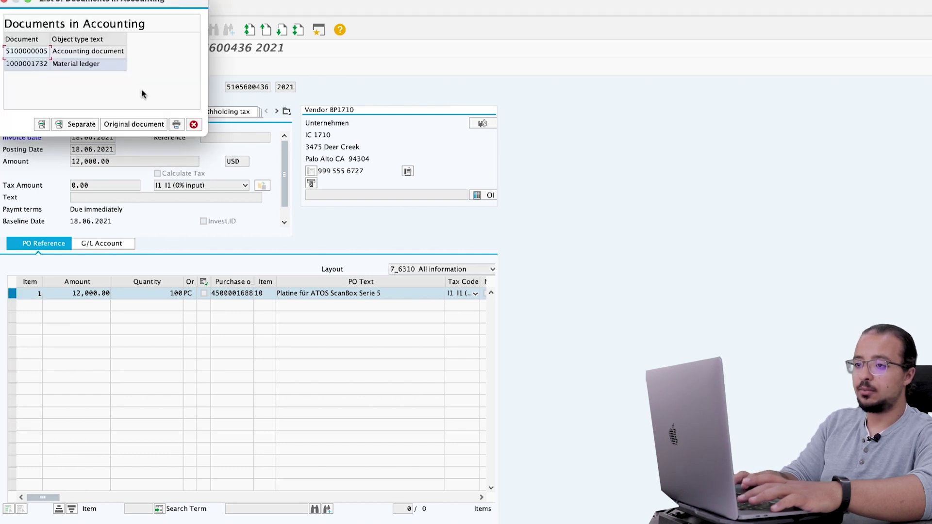
pyautogui.doubleClick(89, 50)
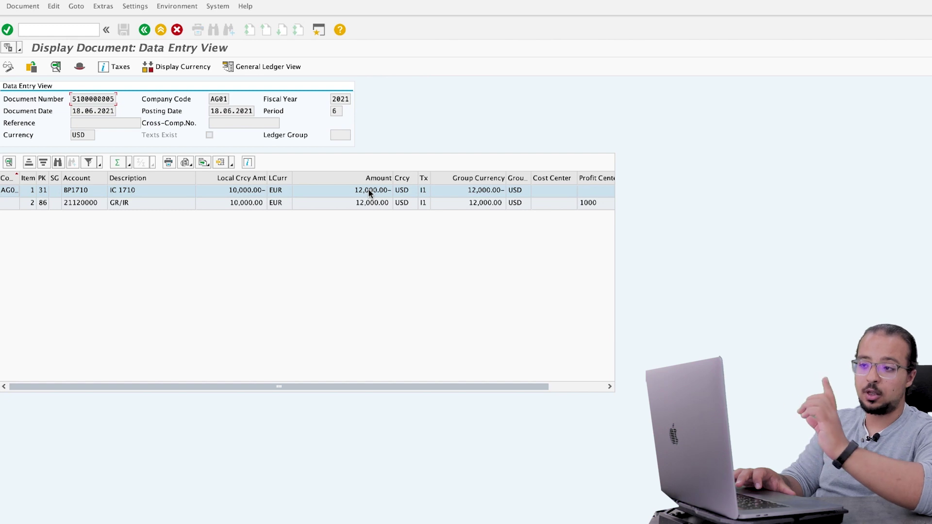
# Start VF01 in the current session and create the intercompany billing (IV) for the TG0011 delivery
pyautogui.click(79, 31)
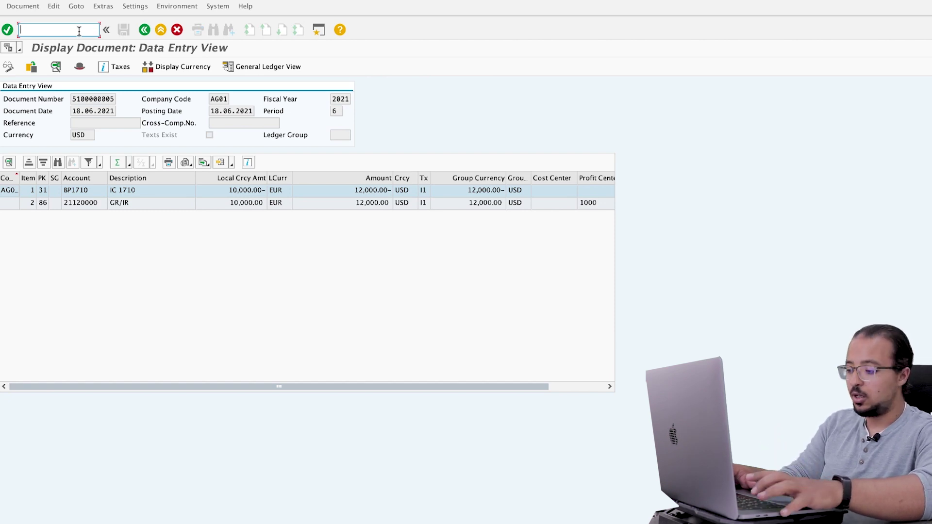
pyautogui.write('/nvf01')
pyautogui.press('Return')
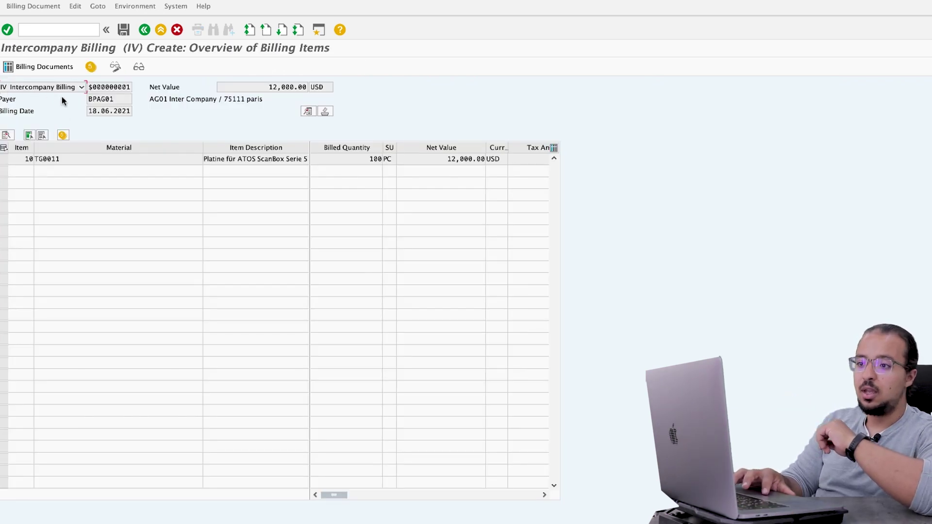
# Check the payer, net value and billed quantity of the intercompany billing, and save the billing document
pyautogui.click(120, 99)
pyautogui.moveTo(121, 99); pyautogui.dragTo(67, 98)
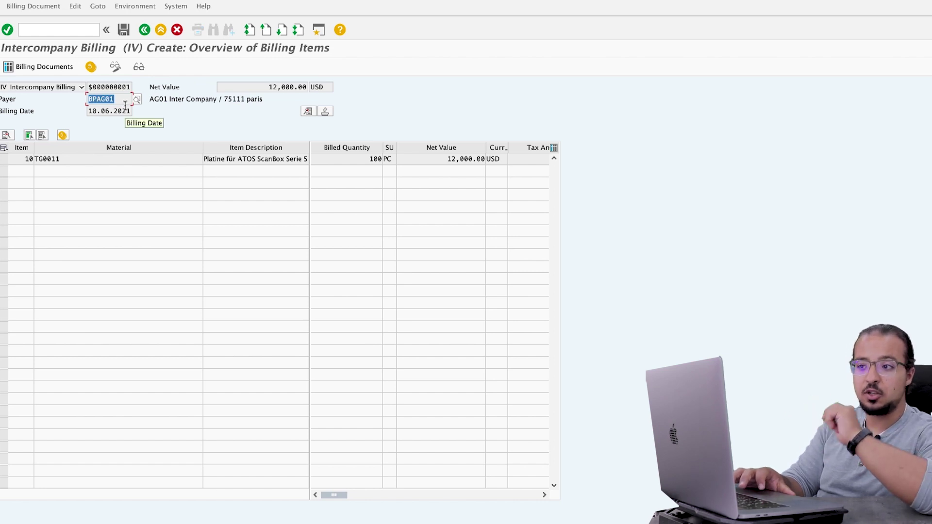
pyautogui.moveTo(258, 86); pyautogui.dragTo(323, 83)
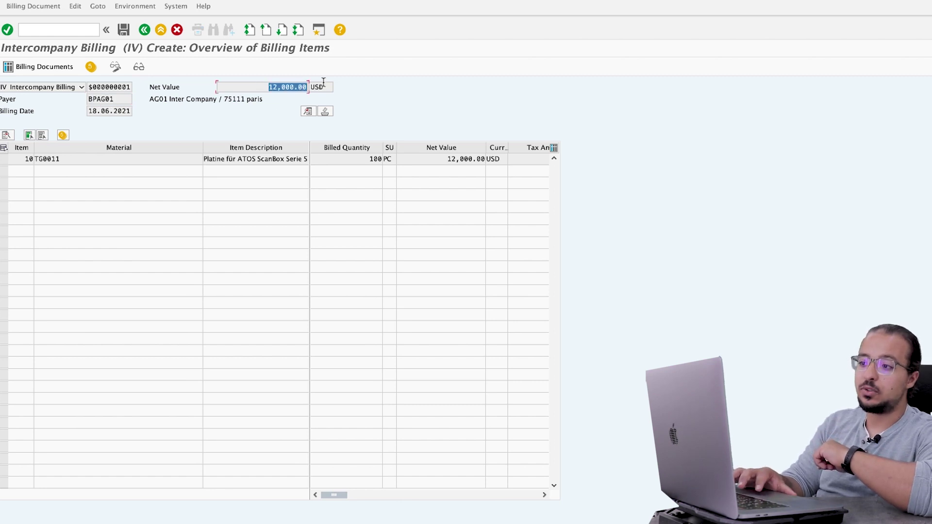
pyautogui.click(345, 159)
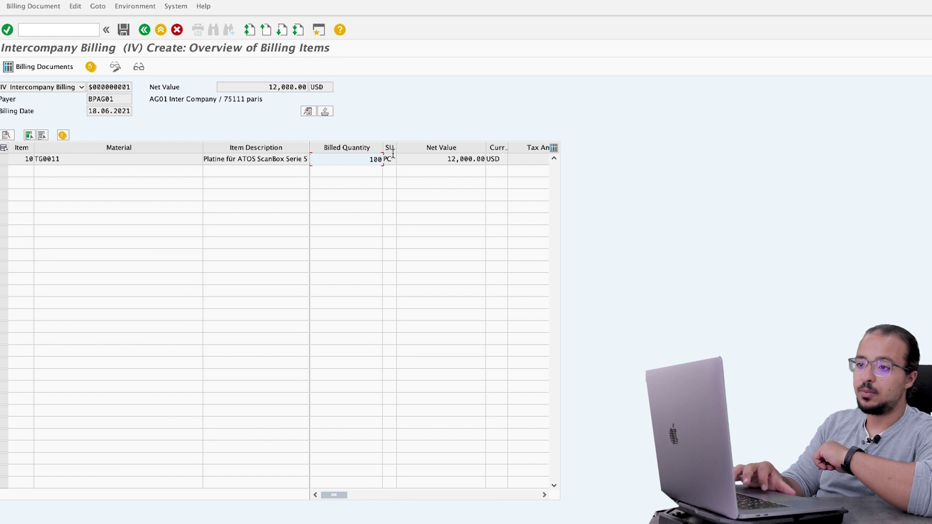
pyautogui.click(124, 30)
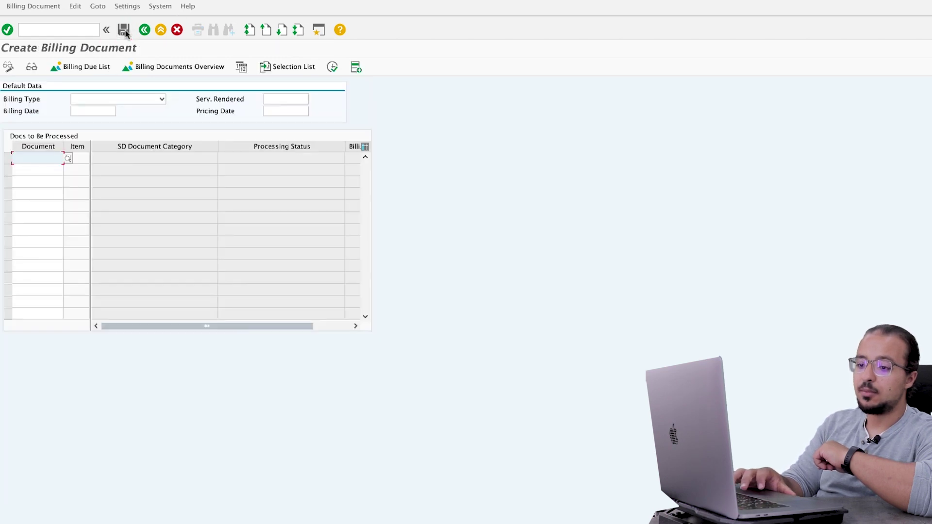
# Display the saved billing document and open its accounting document to examine the company code and postings
pyautogui.click(59, 11)
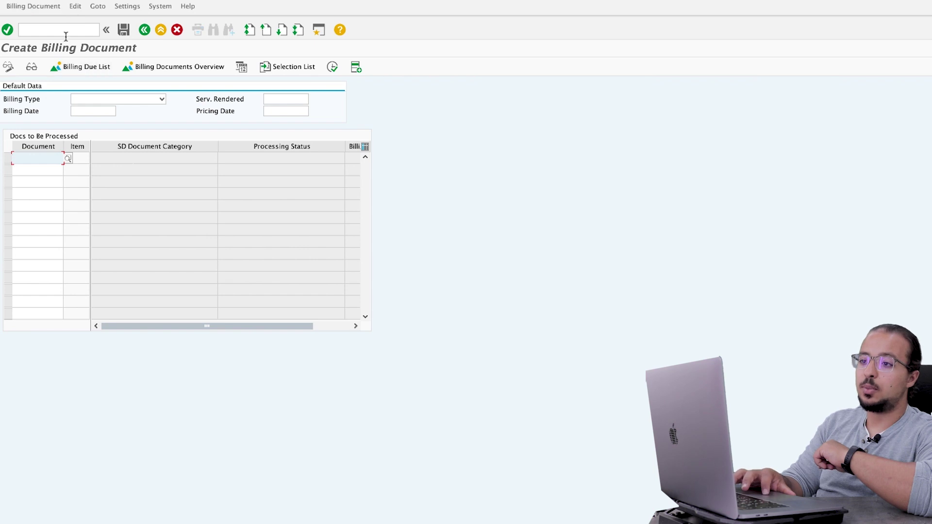
pyautogui.click(35, 6)
pyautogui.click(36, 43)
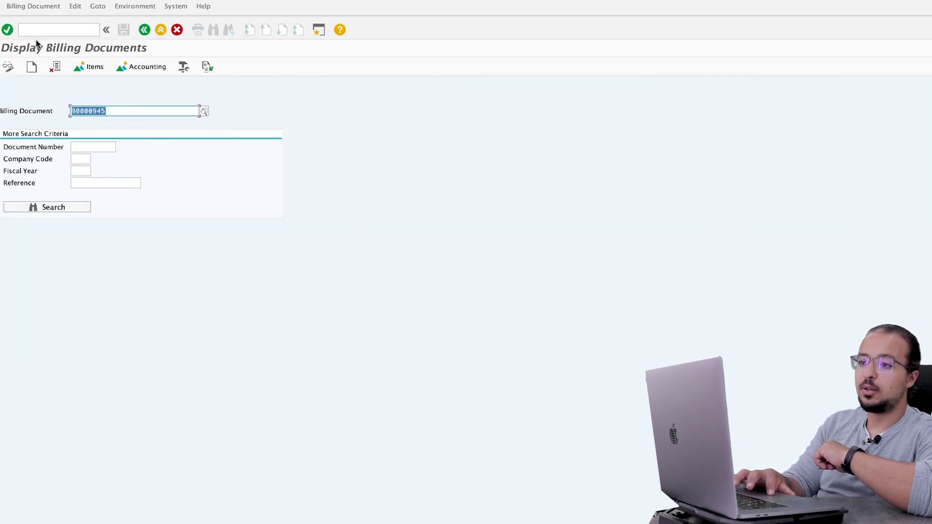
pyautogui.click(143, 67)
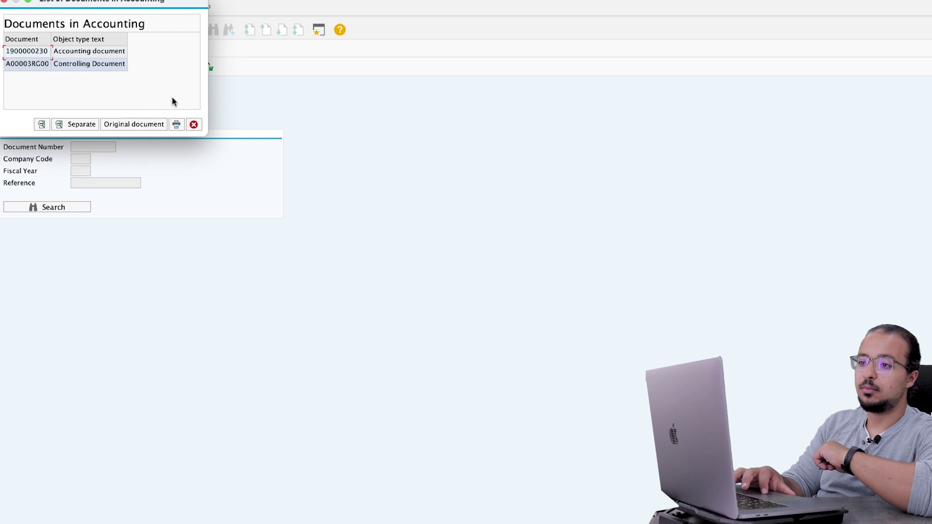
pyautogui.click(84, 51)
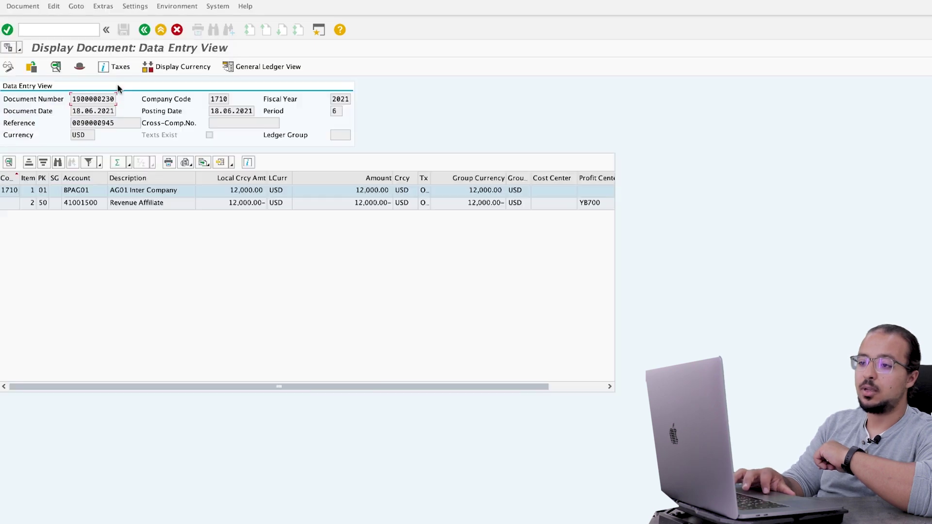